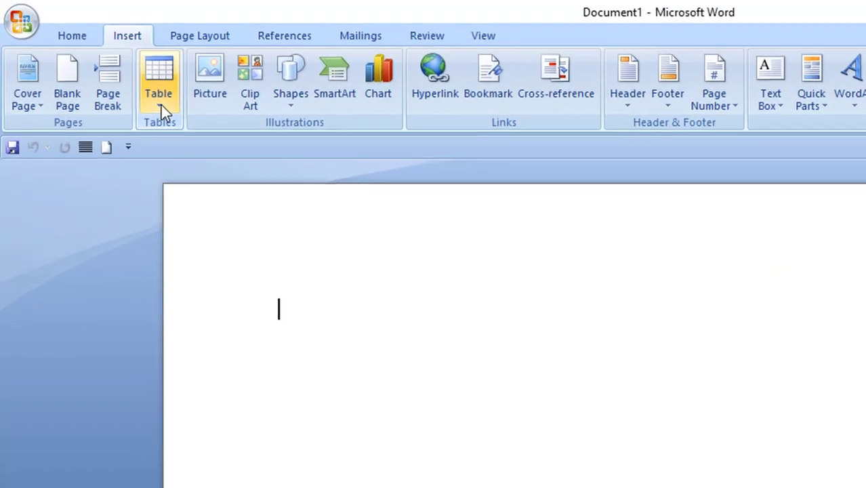
# Insert an empty table with 3 columns and 4 rows using the Insert Table dialog.
pyautogui.click(103, 68)
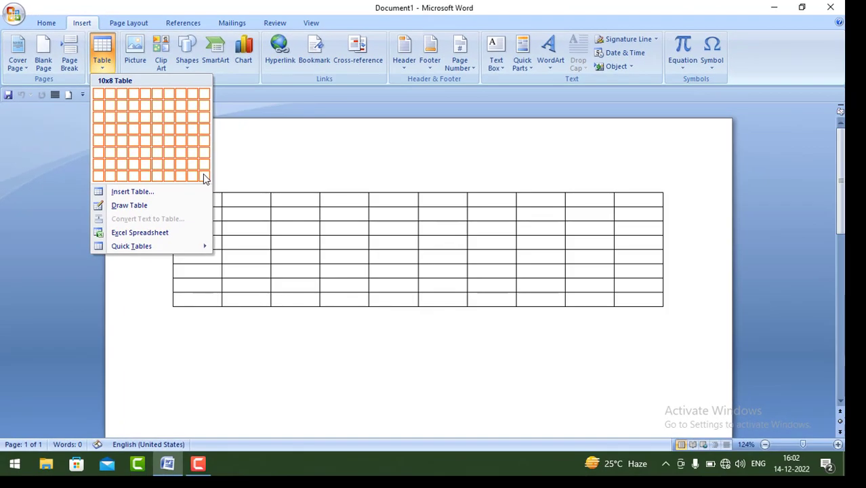
pyautogui.click(137, 194)
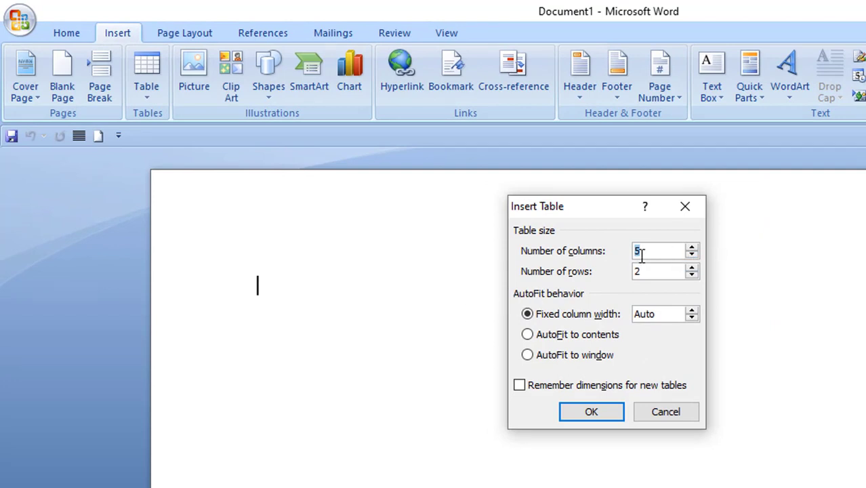
pyautogui.write('3')
pyautogui.doubleClick(635, 271)
pyautogui.write('4')
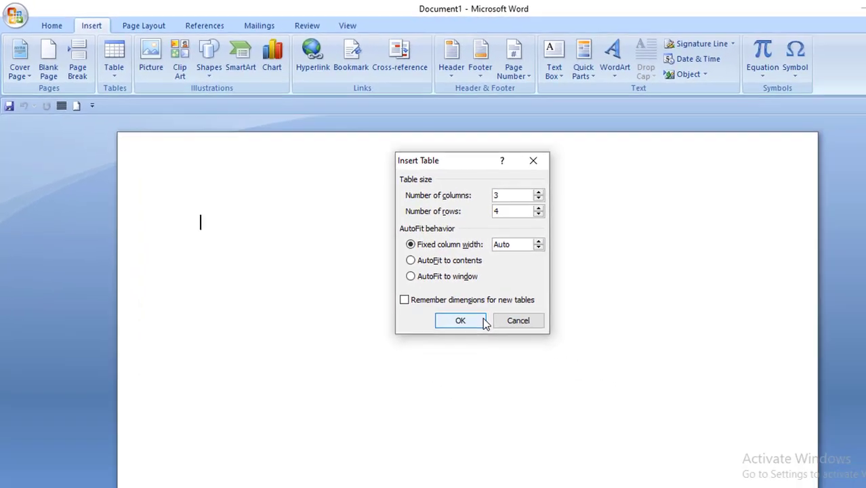
pyautogui.click(610, 412)
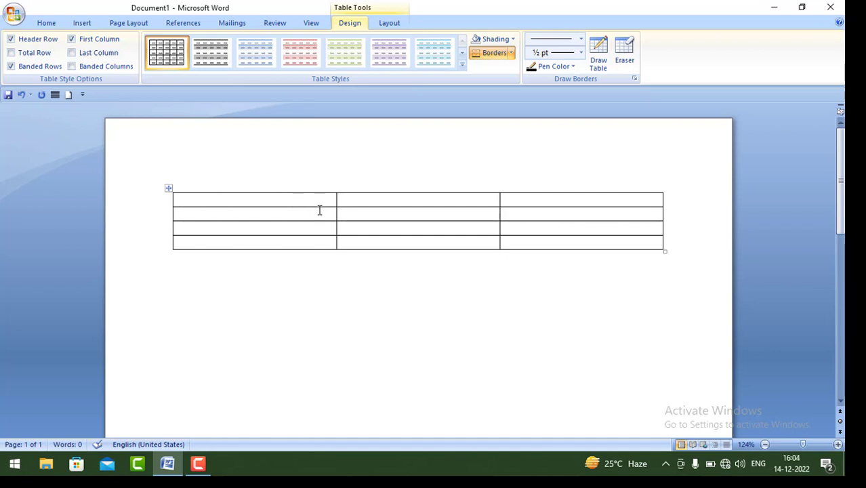
# Drag the table borders to narrow the first and last columns and make row 2 taller.
pyautogui.moveTo(336, 207); pyautogui.dragTo(346, 206)
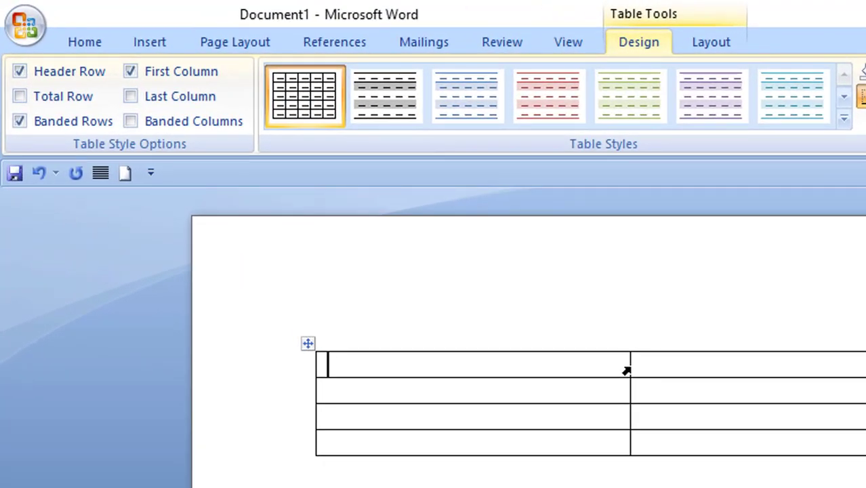
pyautogui.moveTo(630, 366)
pyautogui.mouseDown()
pyautogui.moveTo(485, 381)
pyautogui.moveTo(419, 413)
pyautogui.mouseUp()
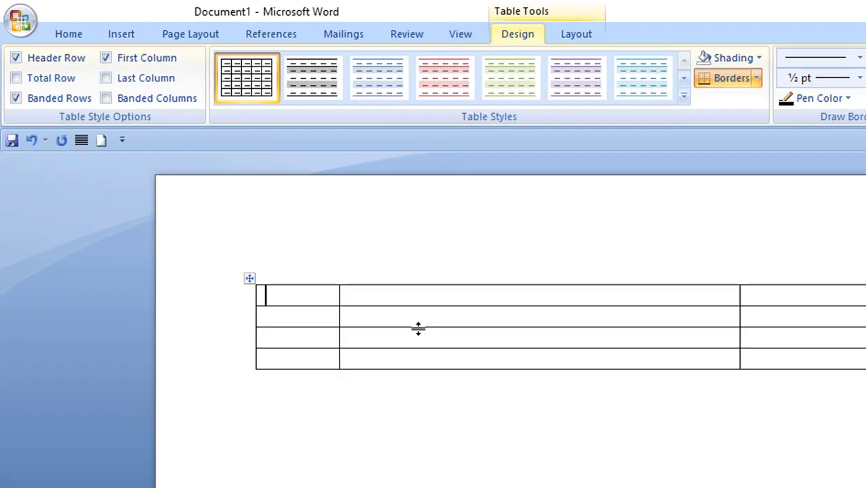
pyautogui.moveTo(282, 221); pyautogui.dragTo(283, 221)
pyautogui.moveTo(418, 328); pyautogui.dragTo(412, 487)
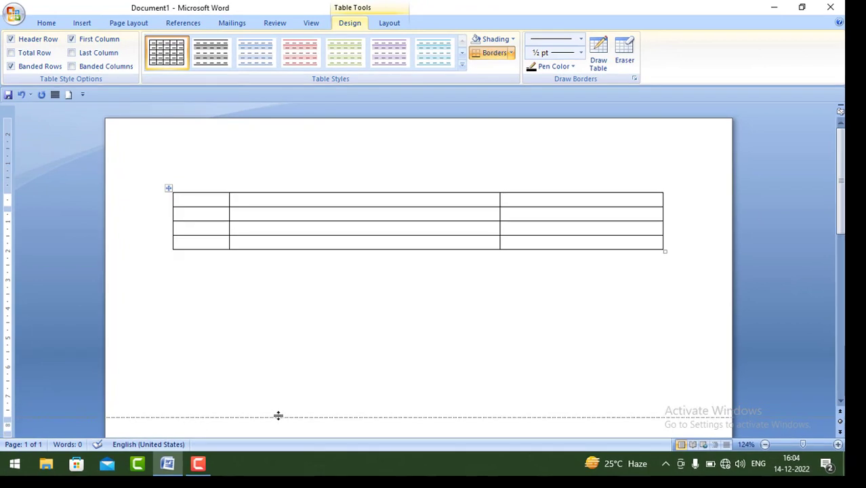
pyautogui.moveTo(278, 415); pyautogui.dragTo(278, 414)
pyautogui.scroll(-2, 327, 298)
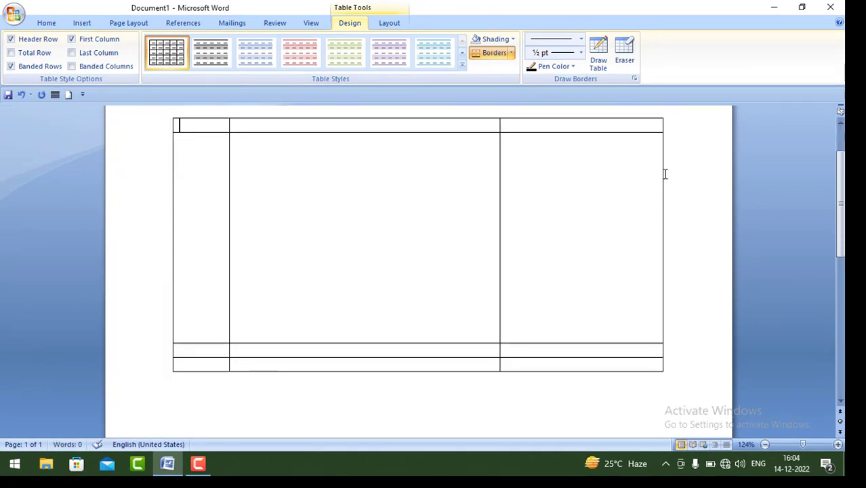
pyautogui.moveTo(664, 175); pyautogui.dragTo(571, 209)
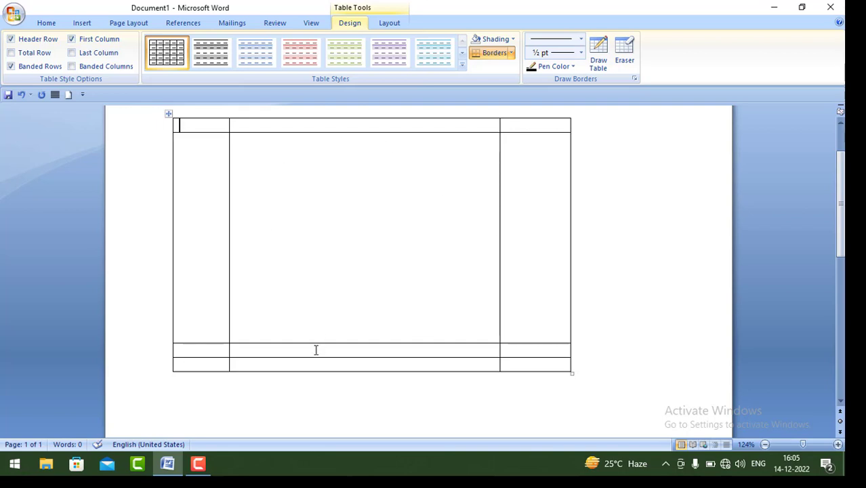
pyautogui.moveTo(322, 343); pyautogui.dragTo(339, 154)
pyautogui.scroll(2, 325, 258)
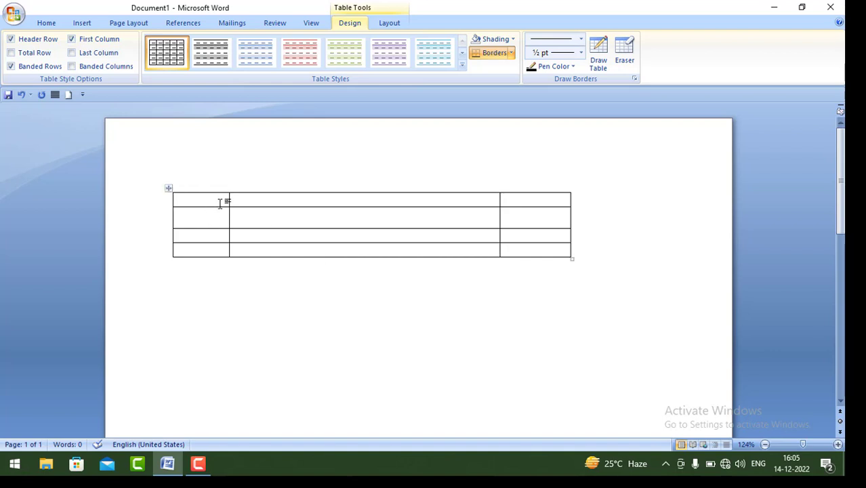
# Type the header row: Examination, Marks, Remarks.
pyautogui.click(244, 200)
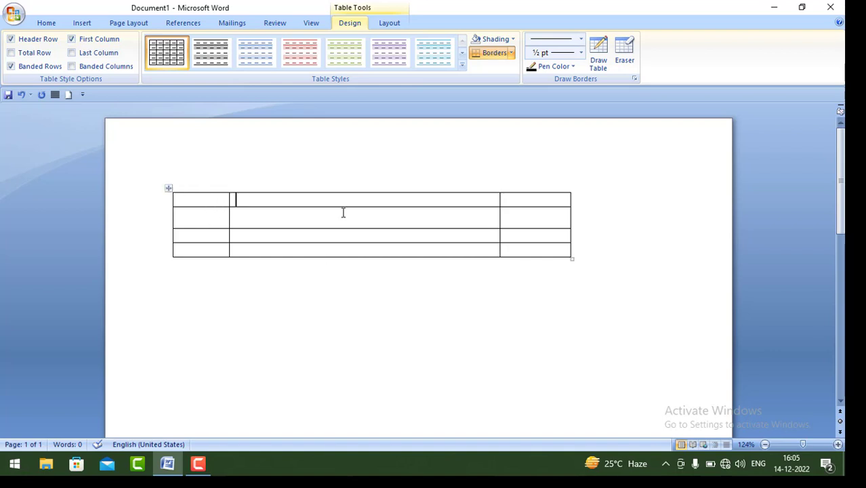
pyautogui.click(531, 198)
pyautogui.click(204, 200)
pyautogui.write('Examinati')
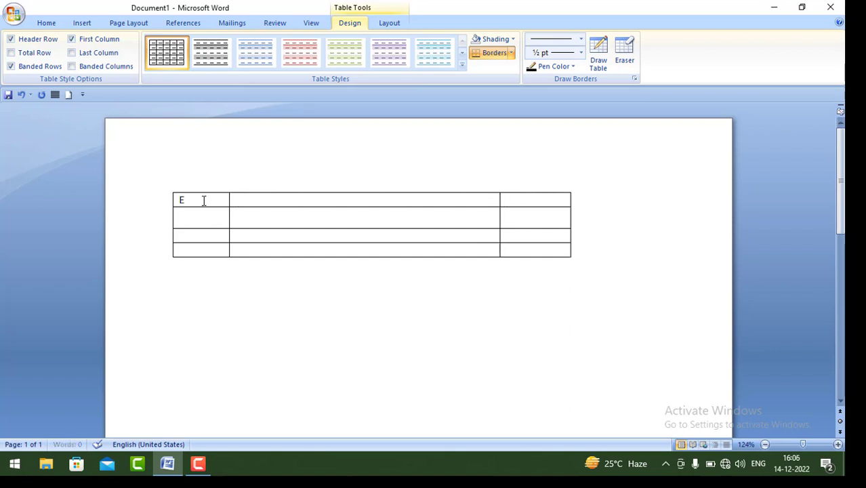
pyautogui.write('on')
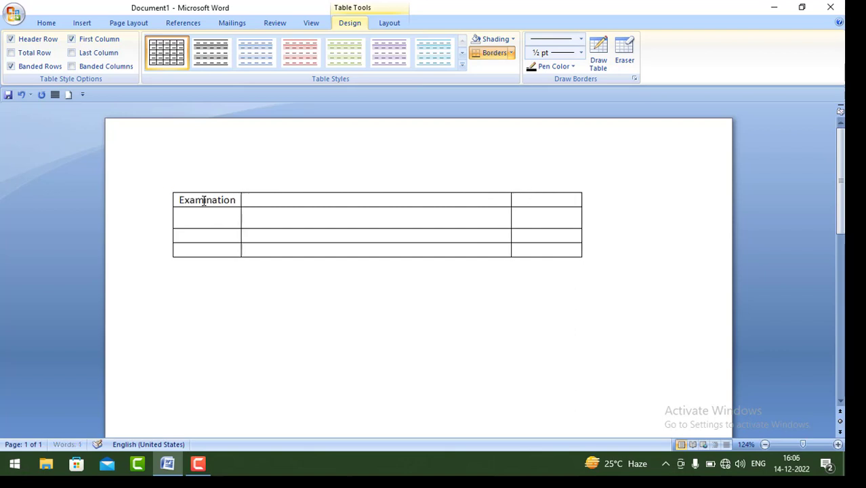
pyautogui.press('Tab')
pyautogui.write('Marks')
pyautogui.press('Tab')
pyautogui.write('Remarks')
# Add rows Semester Exam 100 and Module Exam 30 with remark '3 Module * 10 Marks Each'.
pyautogui.press('Tab')
pyautogui.write('Semester Exam')
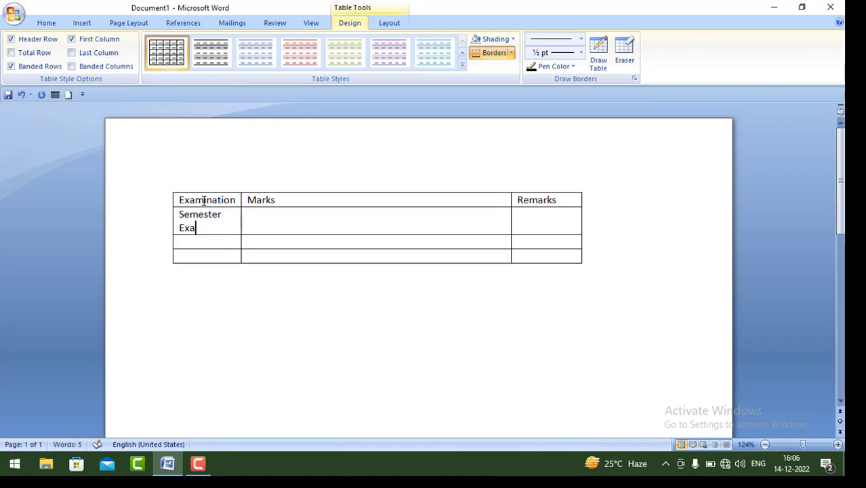
pyautogui.press('Tab')
pyautogui.write('100')
pyautogui.press('Tab')
pyautogui.write('Module Exam')
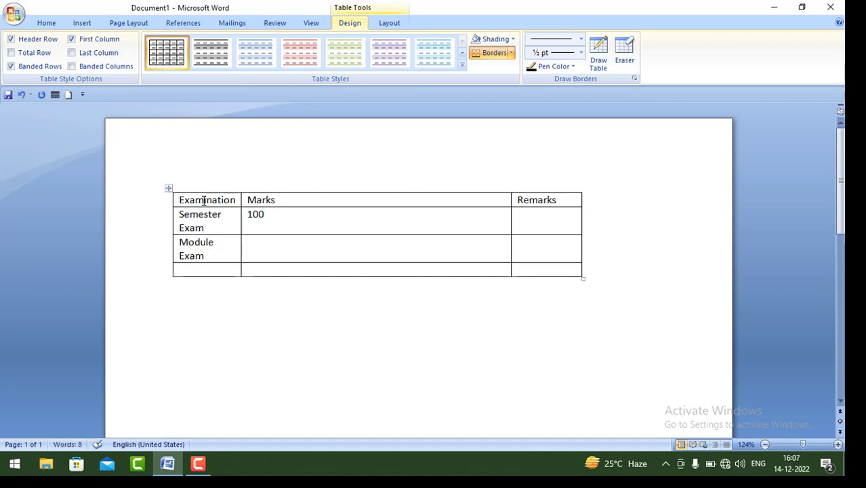
pyautogui.press('Tab')
pyautogui.write('30')
pyautogui.press('Tab')
pyautogui.write('3 Module * 10 Marks Each')
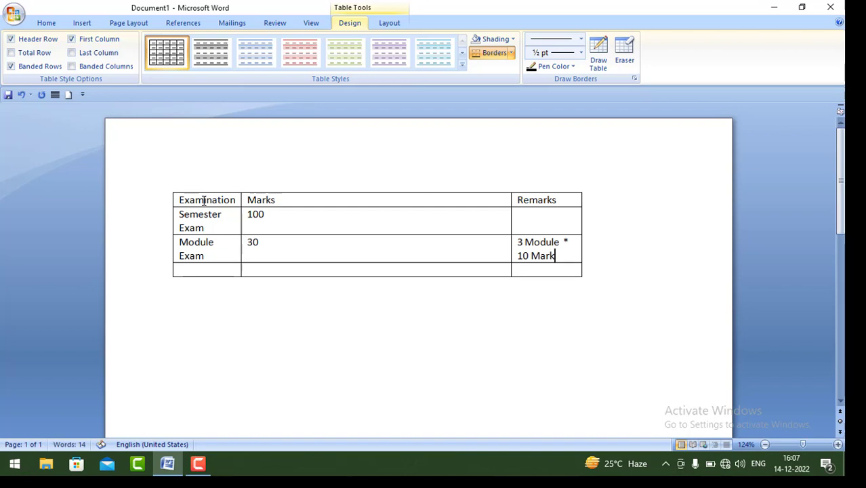
# Add the Total row with 130 and widen the Remarks column so its note fits.
pyautogui.press('Tab')
pyautogui.write('Tota')
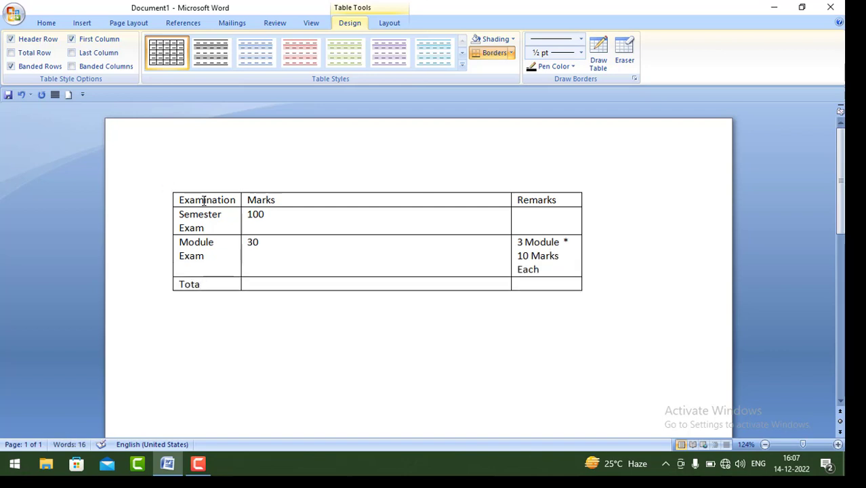
pyautogui.write('l')
pyautogui.press('Tab')
pyautogui.write('130')
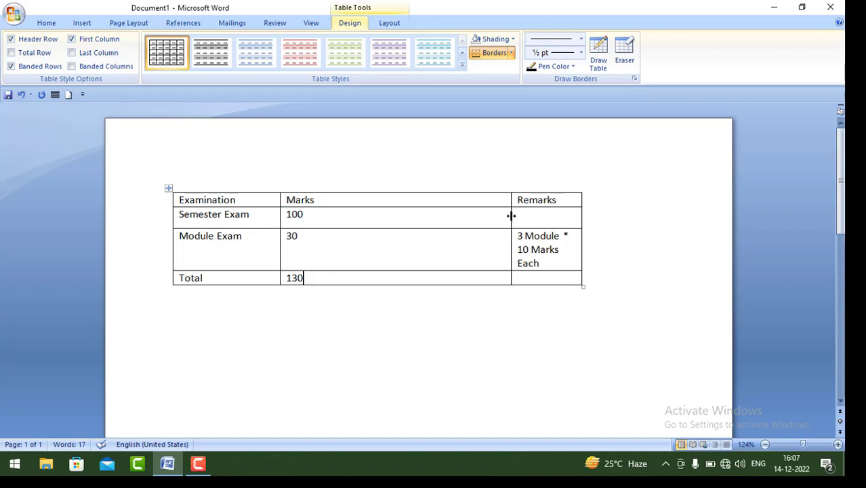
pyautogui.moveTo(510, 215); pyautogui.dragTo(448, 227)
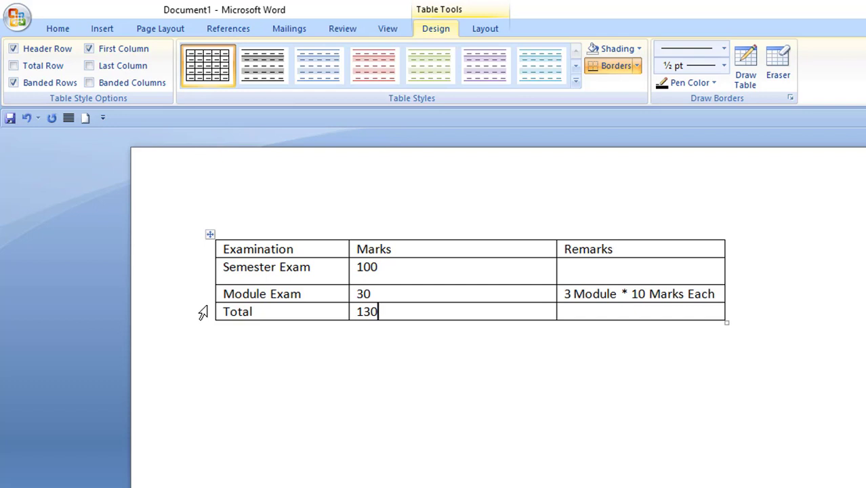
# Insert a blank column to the left of the Examination column.
pyautogui.click(253, 250)
pyautogui.moveTo(251, 248); pyautogui.dragTo(292, 351)
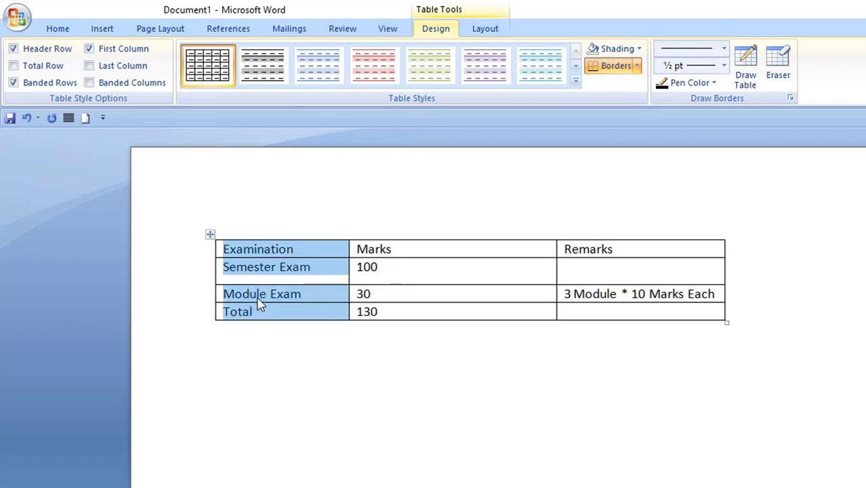
pyautogui.rightClick(248, 274)
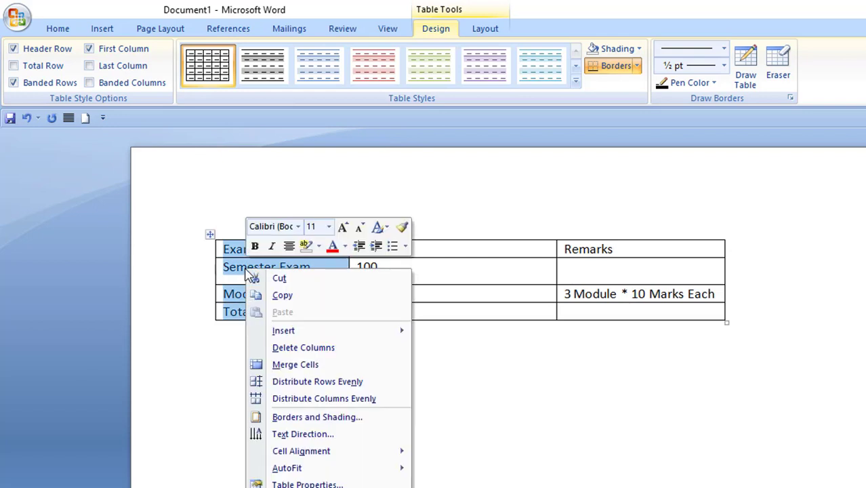
pyautogui.moveTo(278, 336)
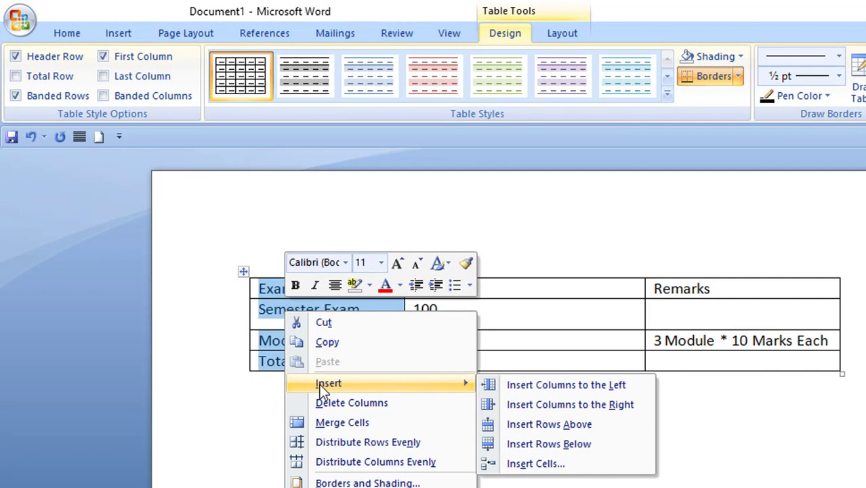
pyautogui.click(577, 384)
pyautogui.click(353, 317)
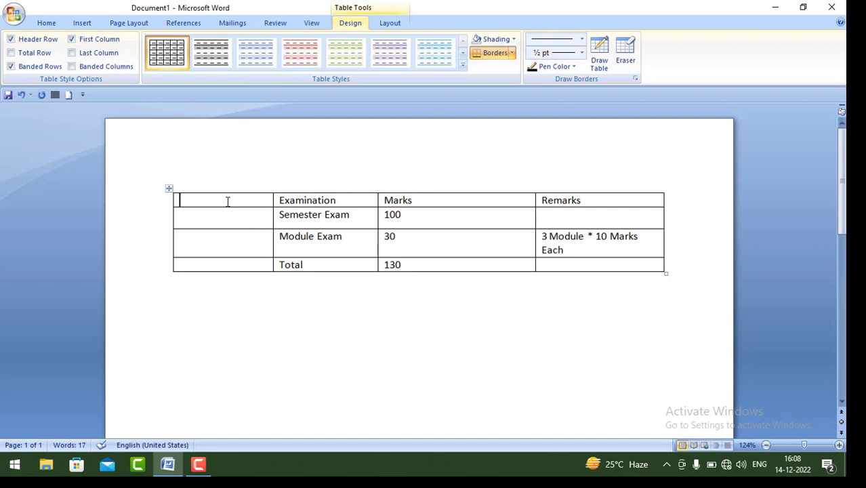
# Head the new column 'Sl. No', narrow it, and select the Module Exam row.
pyautogui.write('Sl. No')
pyautogui.click(265, 221)
pyautogui.moveTo(271, 223); pyautogui.dragTo(222, 229)
pyautogui.click(275, 281)
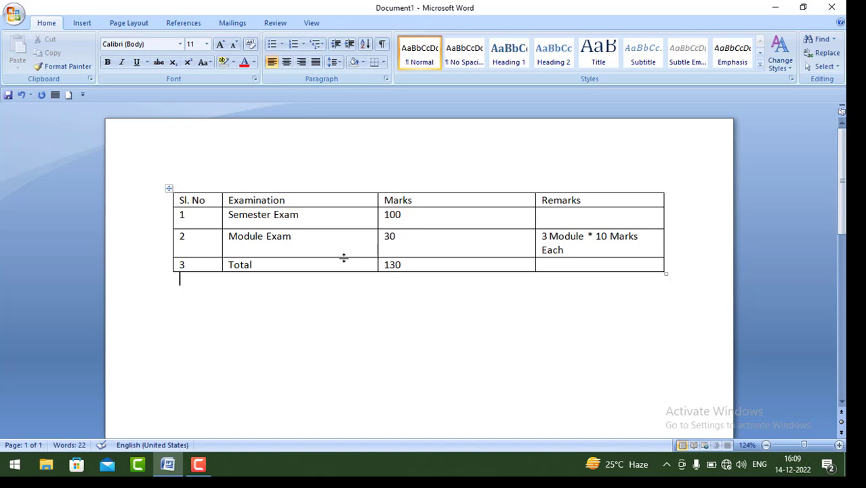
pyautogui.moveTo(180, 237); pyautogui.dragTo(618, 246)
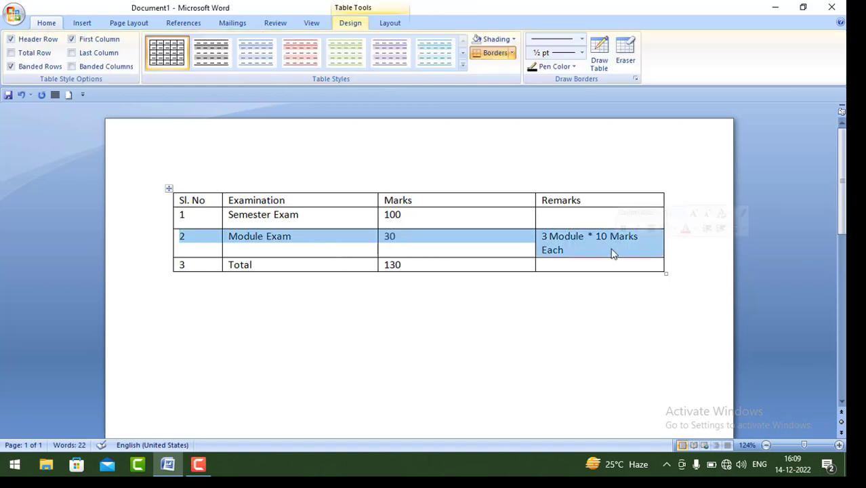
# Insert an empty row below the Module Exam row.
pyautogui.rightClick(422, 243)
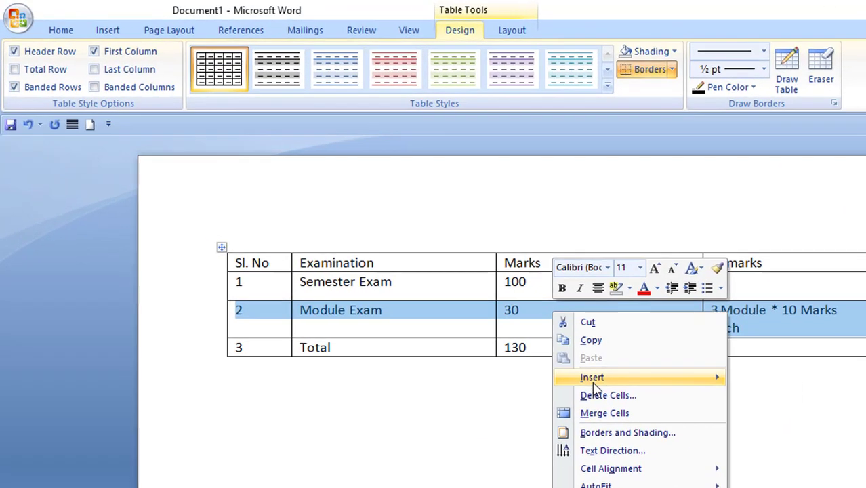
pyautogui.moveTo(452, 290)
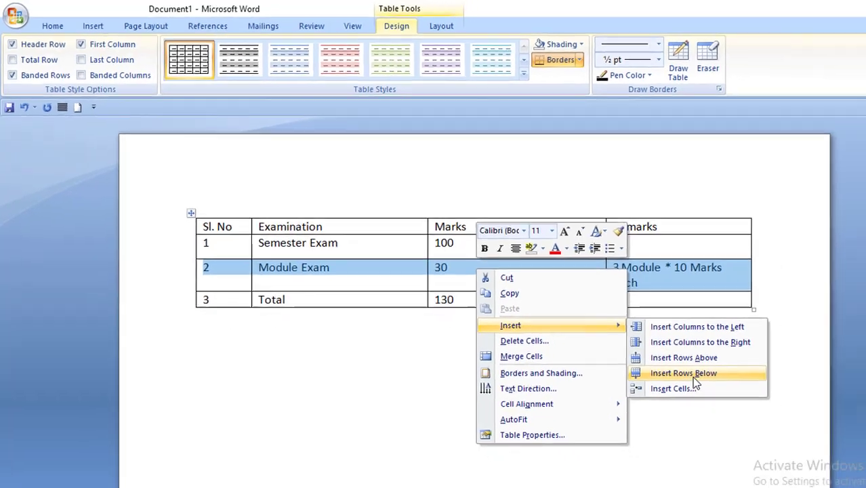
pyautogui.click(742, 410)
pyautogui.click(451, 270)
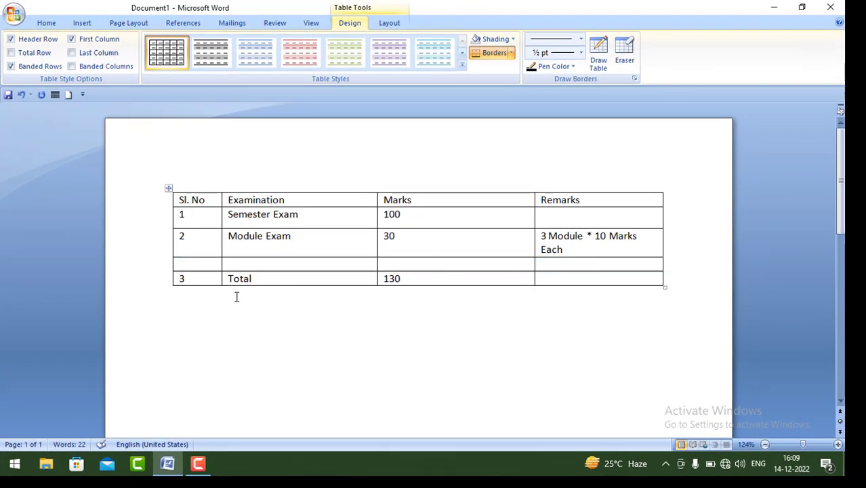
# Fill the new row with serial number 3 and 'Practical Exam'.
pyautogui.click(191, 265)
pyautogui.write('3')
pyautogui.press('Tab')
pyautogui.write('Practical Exam')
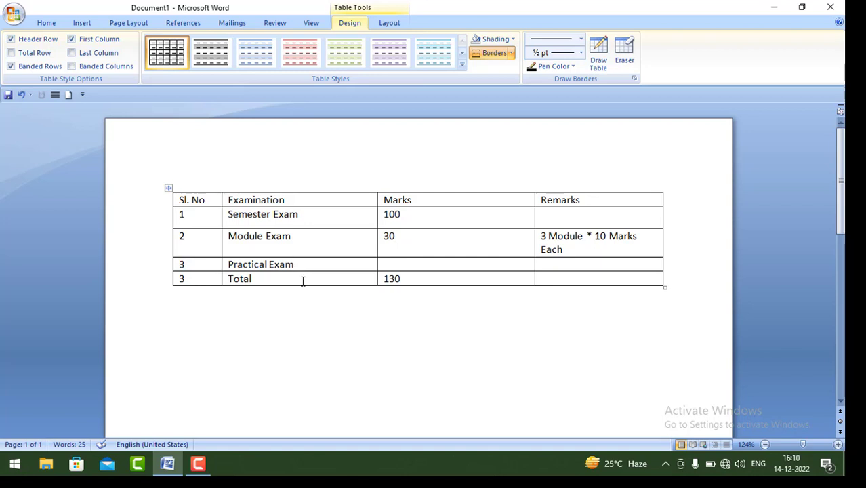
# Insert an empty row below the Practical Exam row.
pyautogui.moveTo(198, 264); pyautogui.dragTo(597, 265)
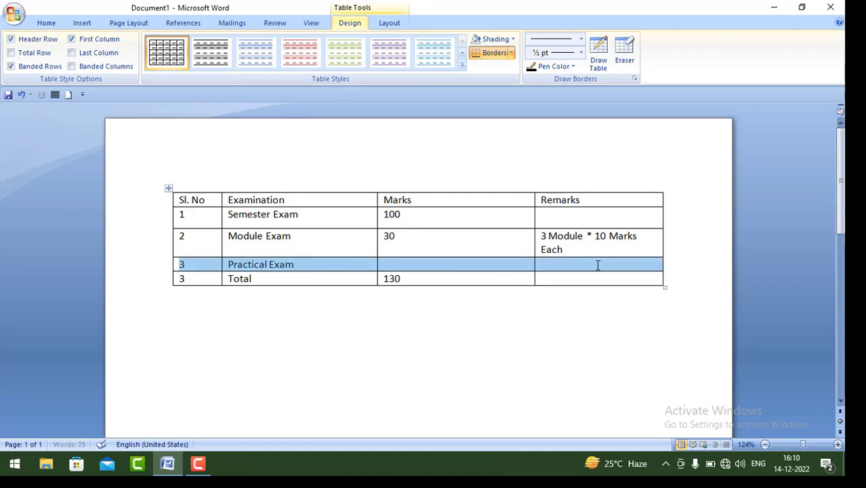
pyautogui.rightClick(420, 266)
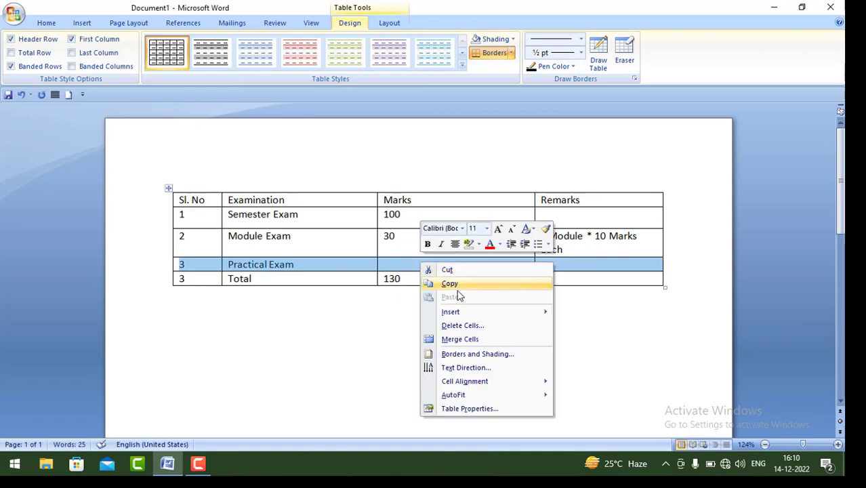
pyautogui.moveTo(462, 317)
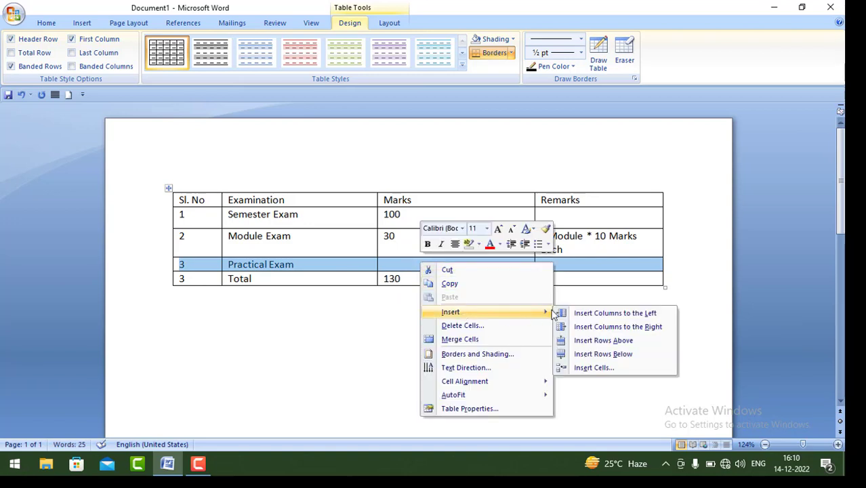
pyautogui.click(612, 358)
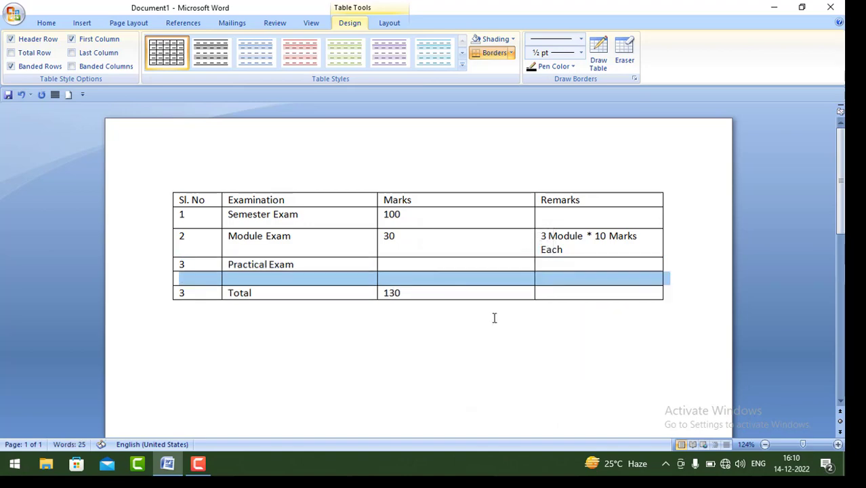
# Enter 4 as the new row's serial number.
pyautogui.click(284, 279)
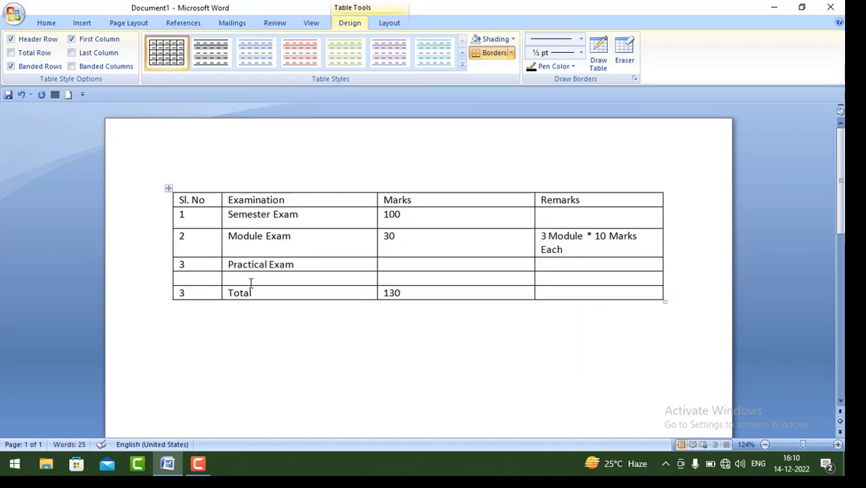
pyautogui.click(200, 280)
pyautogui.write('4')
pyautogui.click(233, 279)
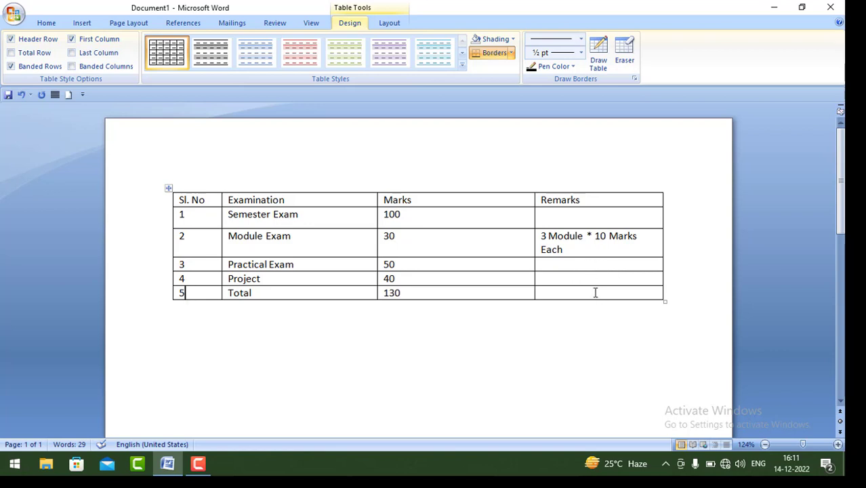
# Merge the empty Remarks cells of rows 3 to 5 into one cell.
pyautogui.moveTo(587, 266); pyautogui.dragTo(588, 288)
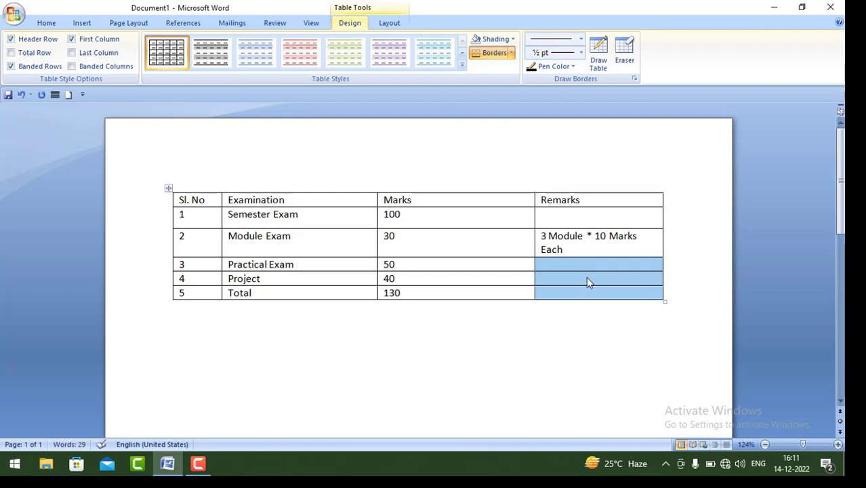
pyautogui.rightClick(586, 277)
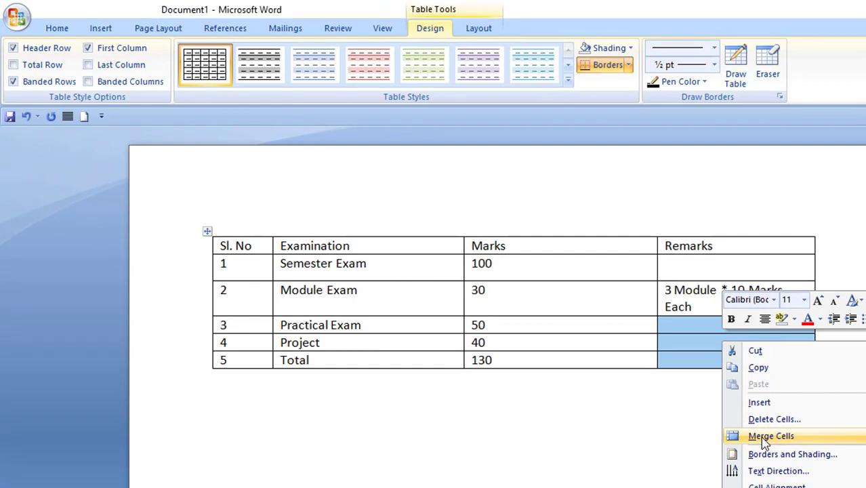
pyautogui.click(765, 437)
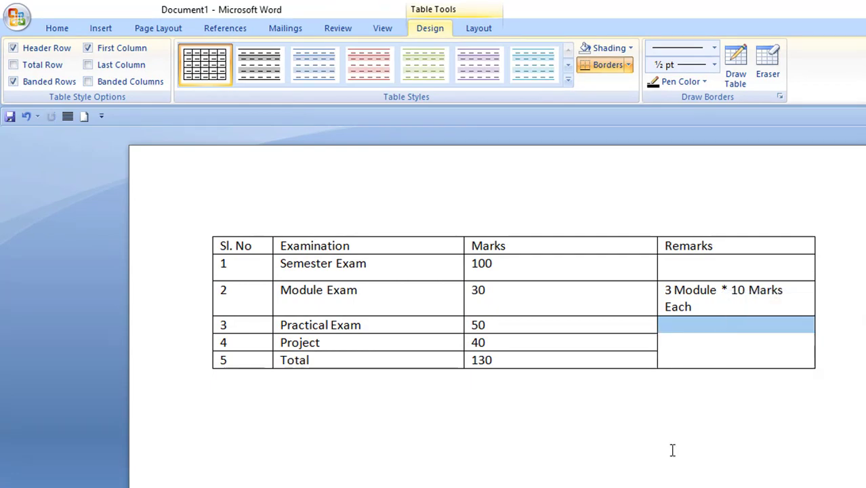
pyautogui.click(670, 449)
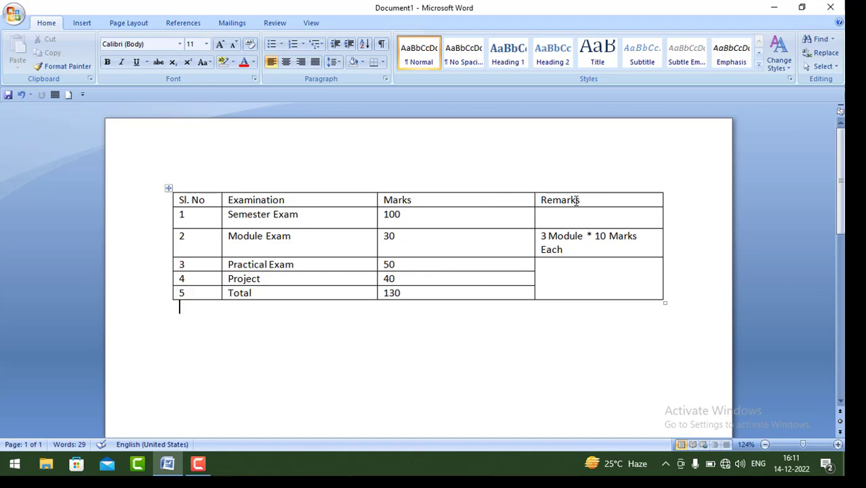
# Merge the Marks and Remarks header cells, then undo that merge.
pyautogui.moveTo(526, 200); pyautogui.dragTo(552, 202)
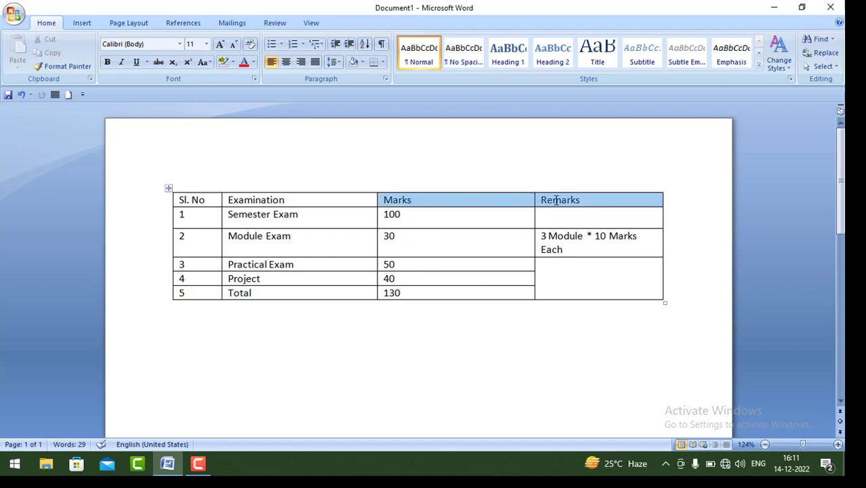
pyautogui.rightClick(512, 203)
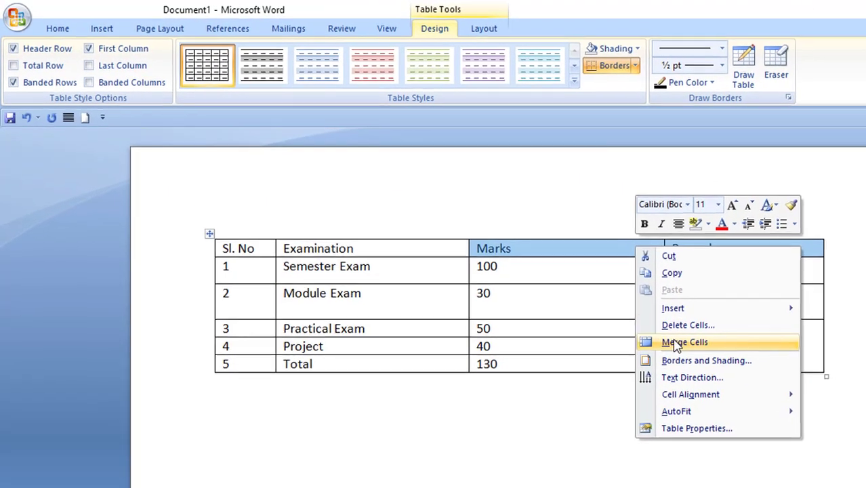
pyautogui.click(551, 275)
pyautogui.click(519, 415)
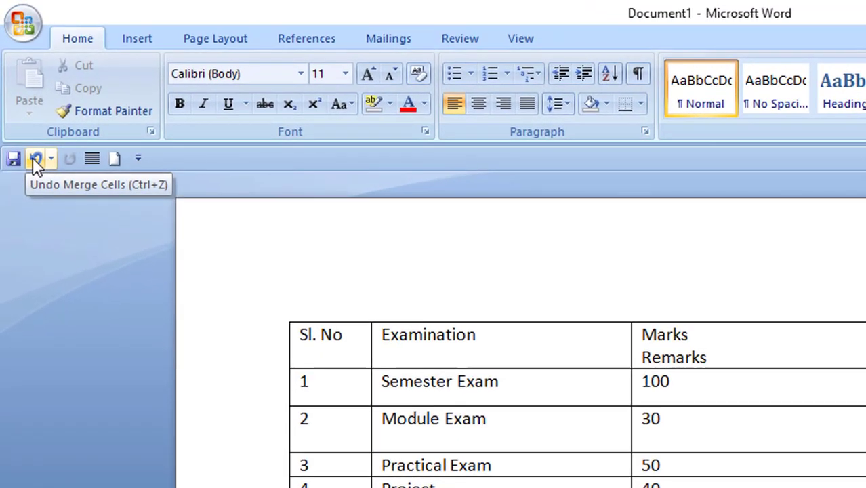
pyautogui.click(21, 95)
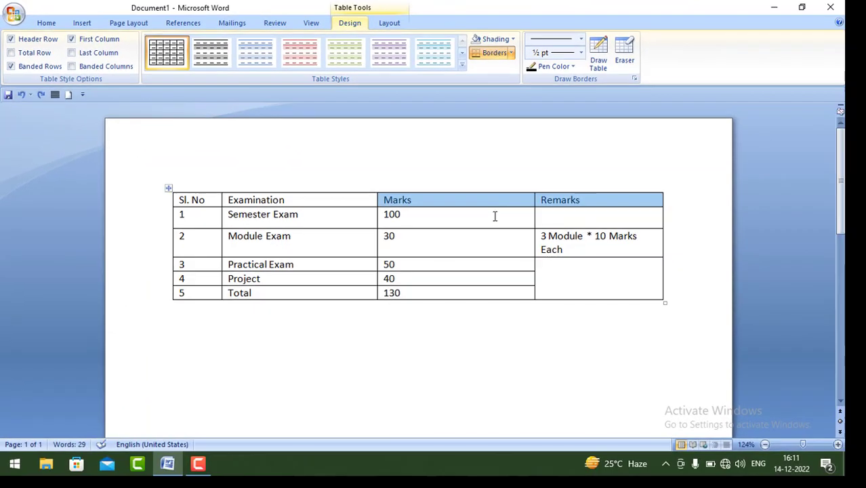
pyautogui.hotkey('ctrl', 'z')
# Undo the Remarks merge, erase two Remarks borders with the Eraser, then undo both erasures.
pyautogui.click(21, 96)
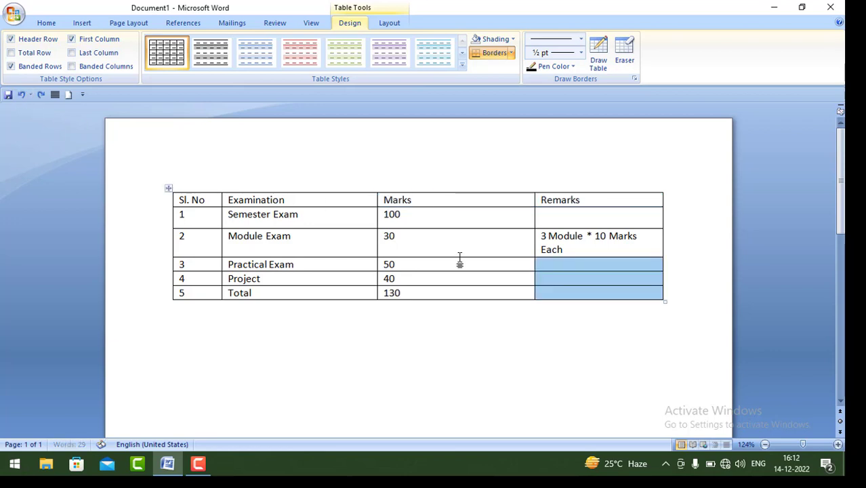
pyautogui.click(574, 278)
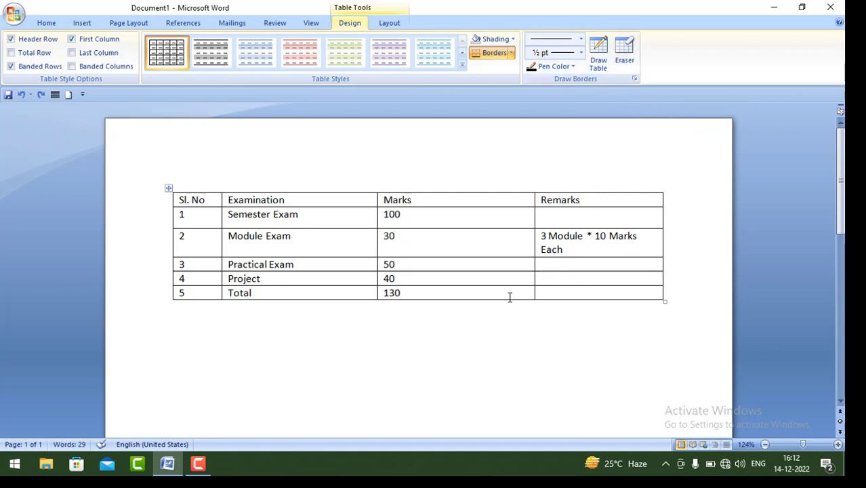
pyautogui.click(624, 53)
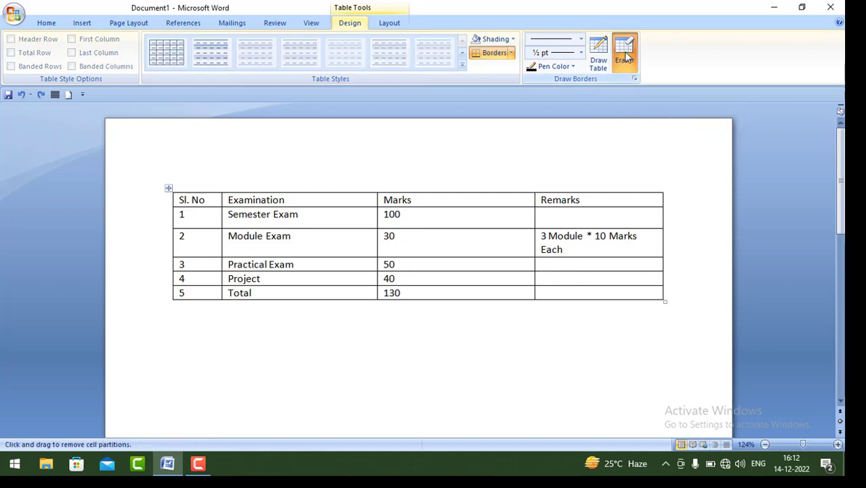
pyautogui.click(579, 271)
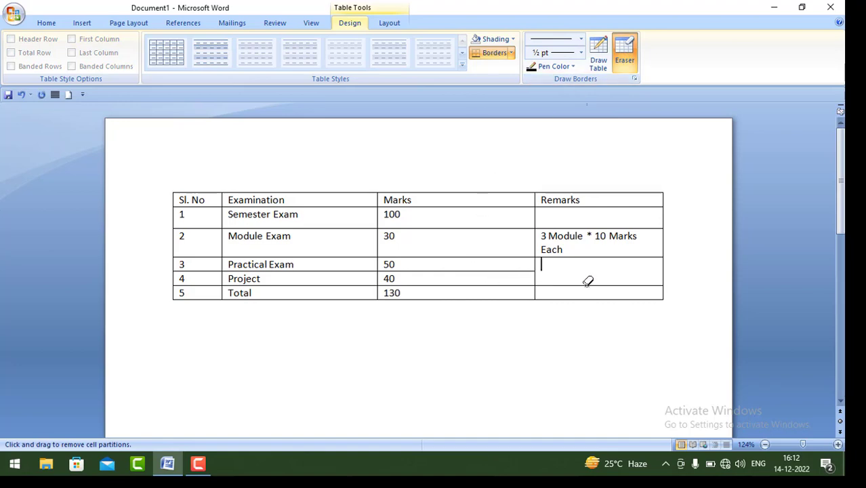
pyautogui.click(587, 285)
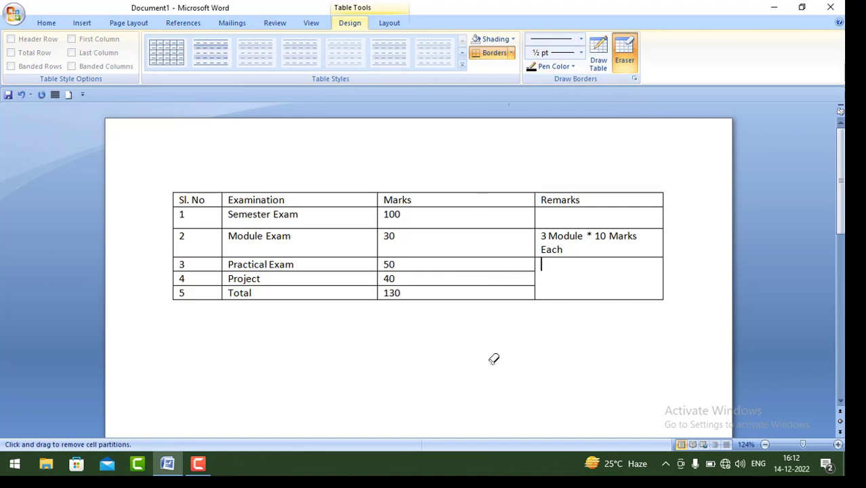
pyautogui.click(626, 59)
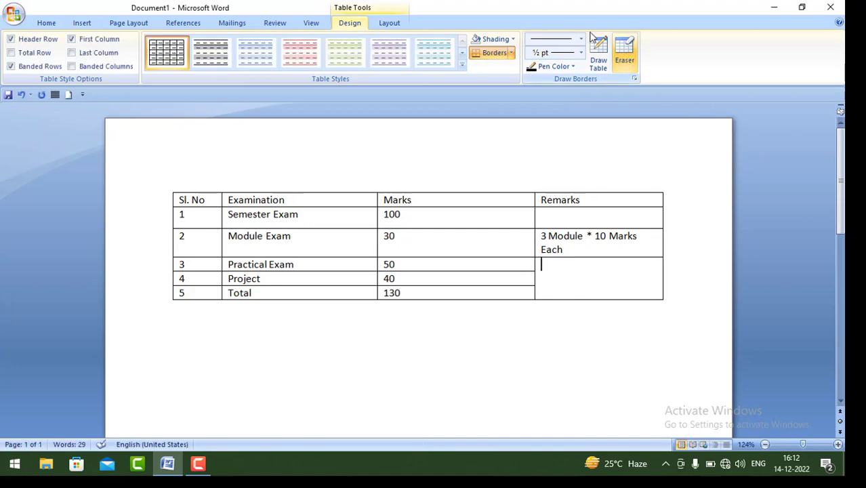
pyautogui.click(21, 95)
pyautogui.click(21, 94)
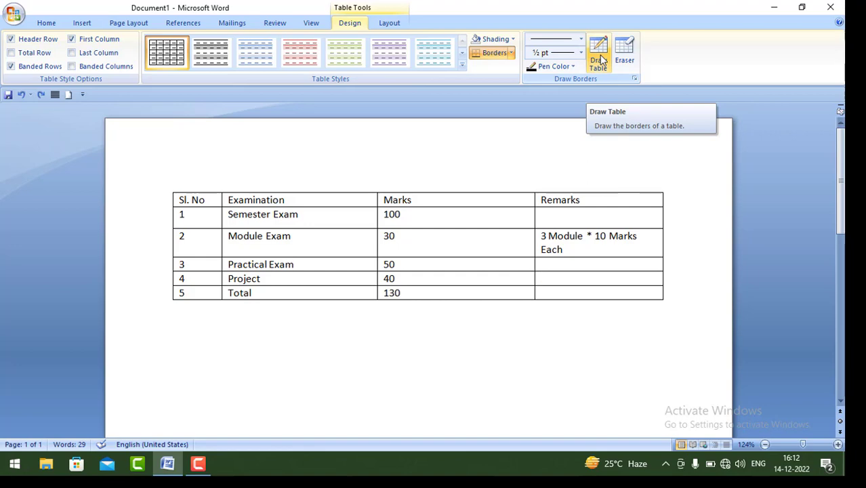
# Draw a vertical border through the Remarks cells of rows 3–5 and pick a thick line style.
pyautogui.click(600, 60)
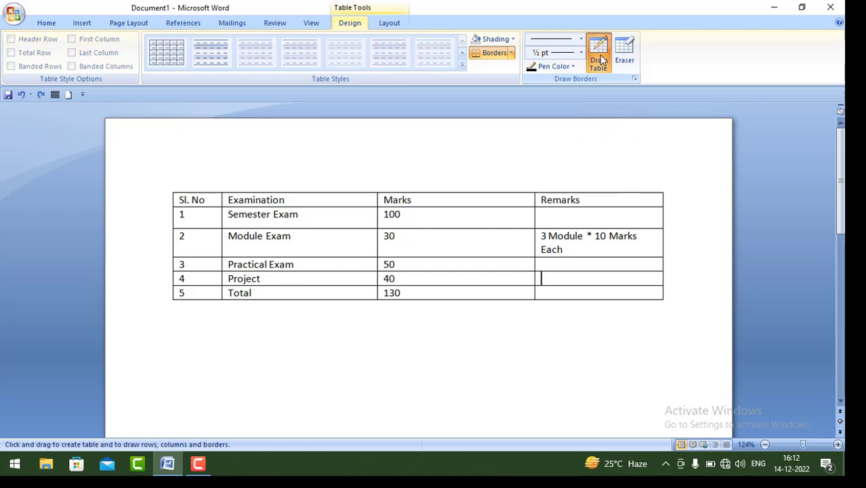
pyautogui.moveTo(571, 258); pyautogui.dragTo(571, 299)
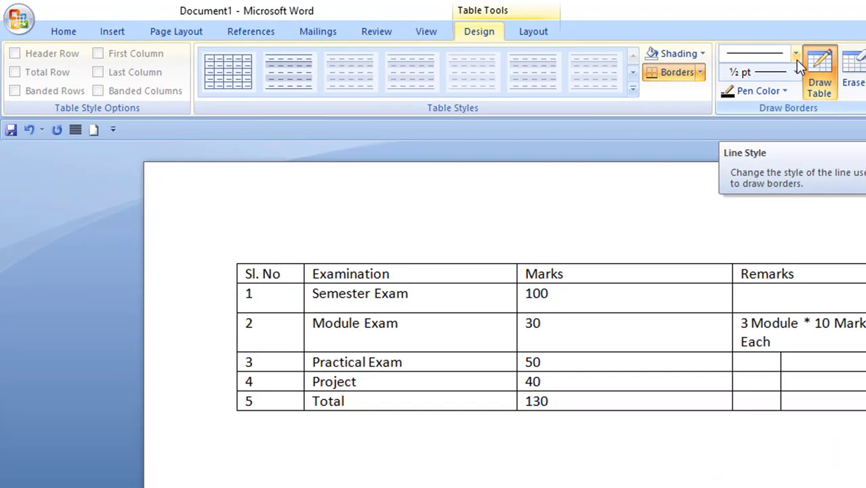
pyautogui.click(797, 57)
pyautogui.moveTo(804, 109); pyautogui.dragTo(807, 231)
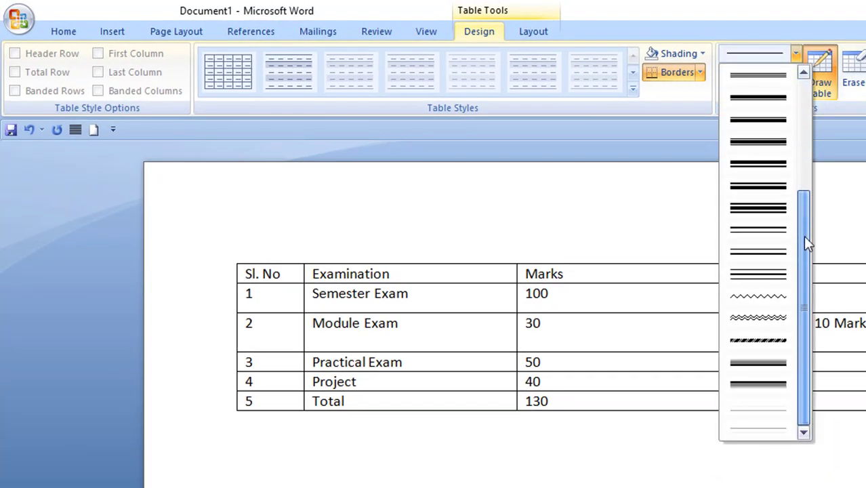
pyautogui.click(776, 166)
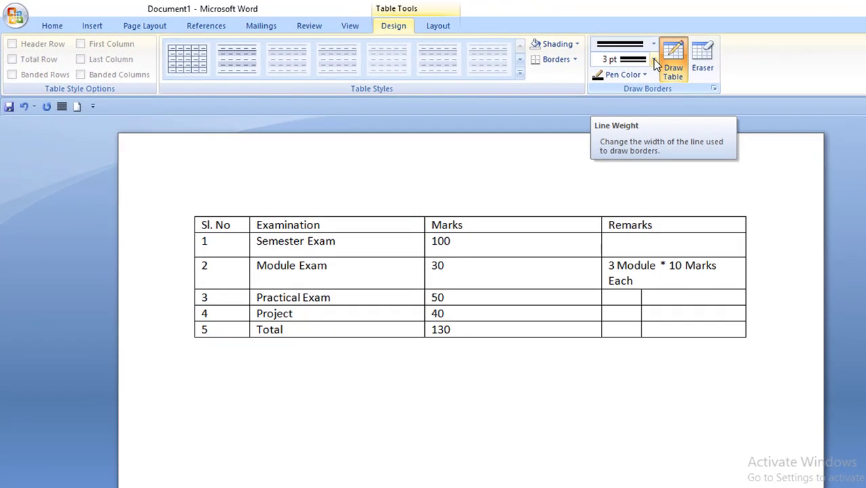
# Set a 2¼ pt light-green pen and draw another vertical border through Remarks rows 3–5.
pyautogui.click(653, 59)
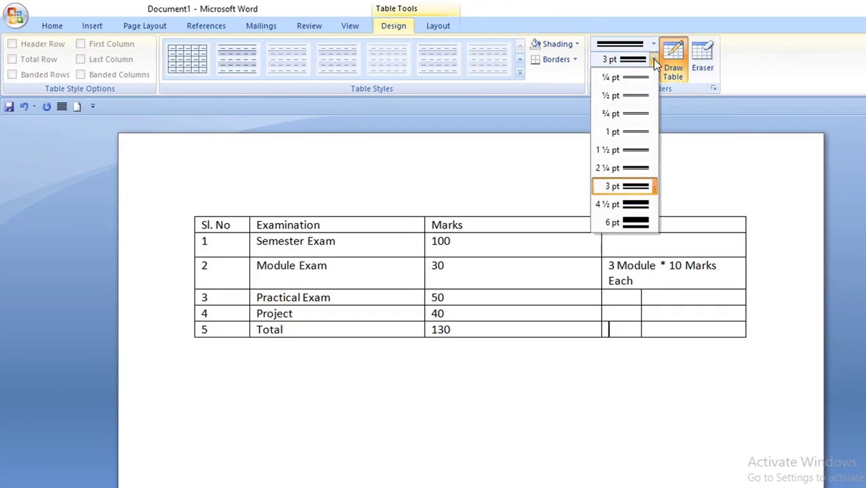
pyautogui.click(633, 169)
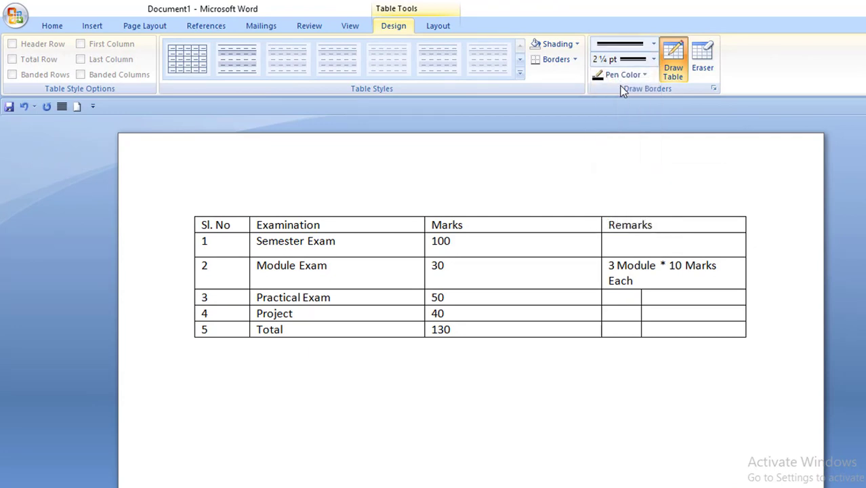
pyautogui.click(615, 77)
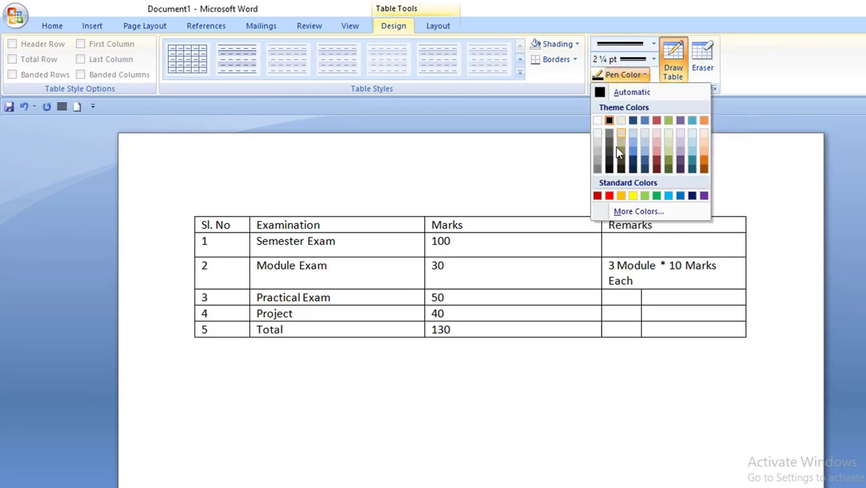
pyautogui.click(646, 195)
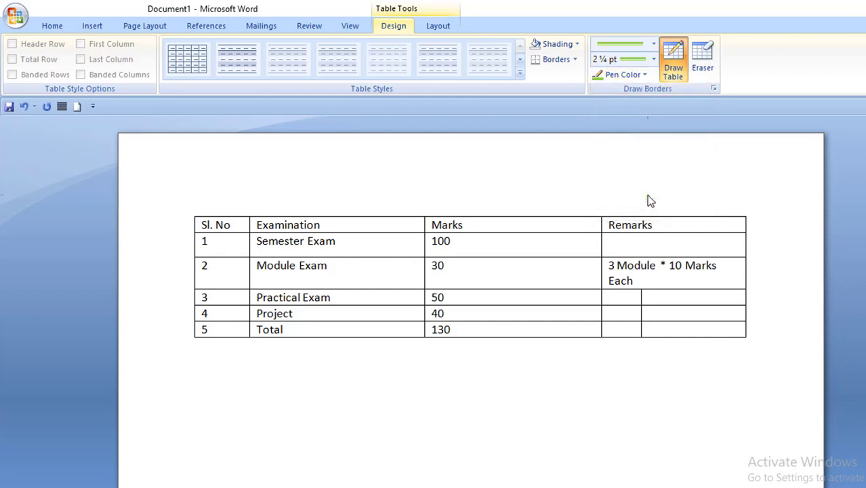
pyautogui.moveTo(692, 287); pyautogui.dragTo(692, 336)
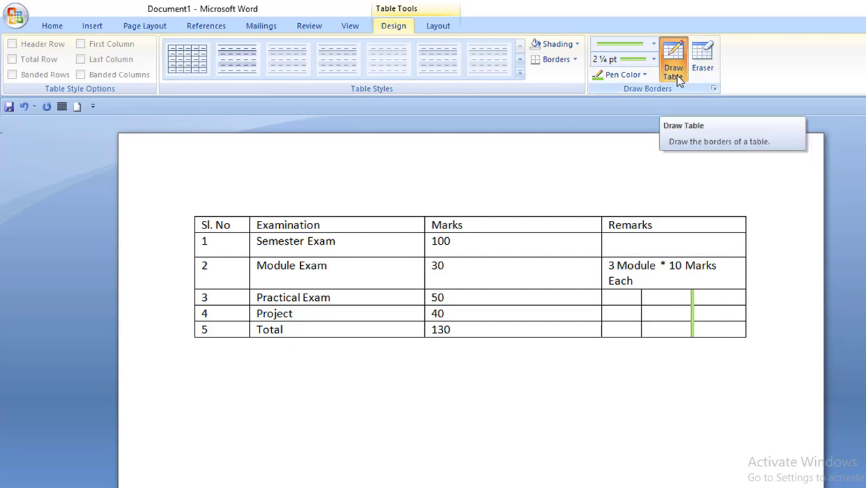
pyautogui.click(703, 60)
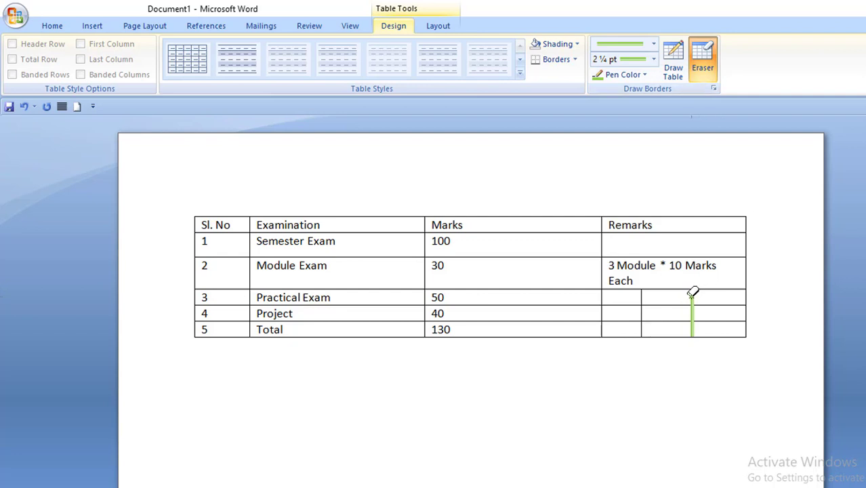
pyautogui.moveTo(690, 286)
pyautogui.mouseDown()
pyautogui.moveTo(693, 331)
pyautogui.moveTo(649, 330)
pyautogui.moveTo(637, 310)
pyautogui.moveTo(642, 299)
pyautogui.mouseUp()
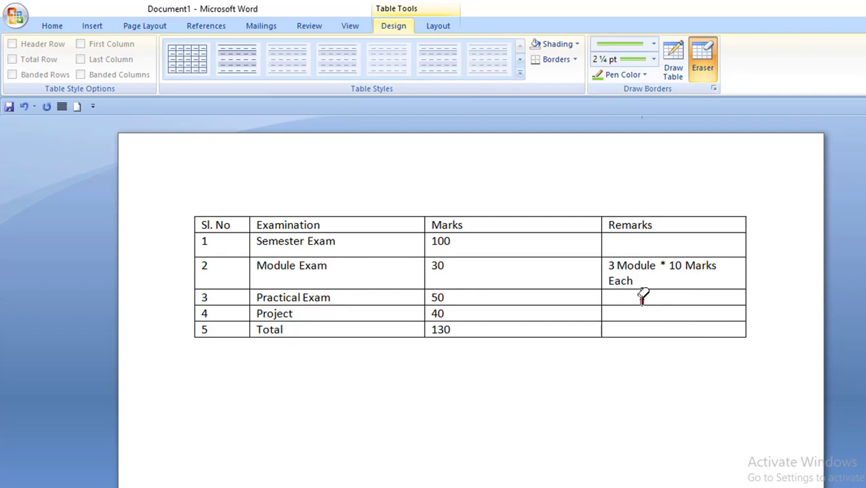
pyautogui.click(712, 73)
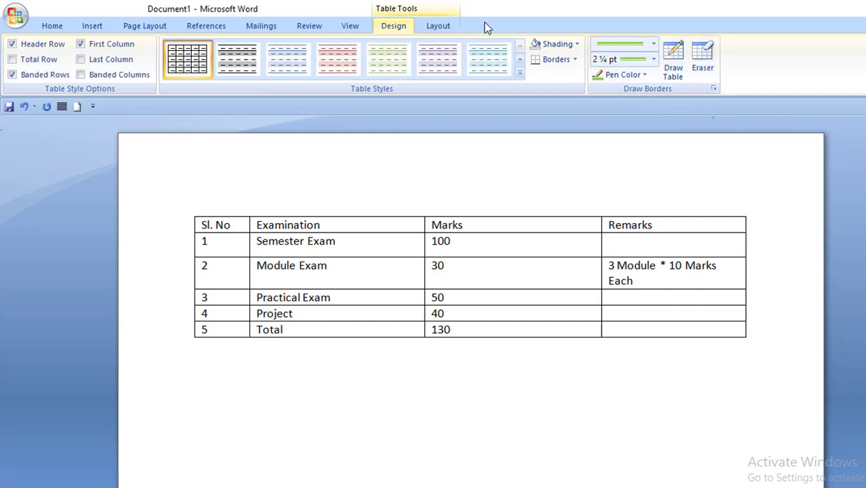
pyautogui.click(454, 384)
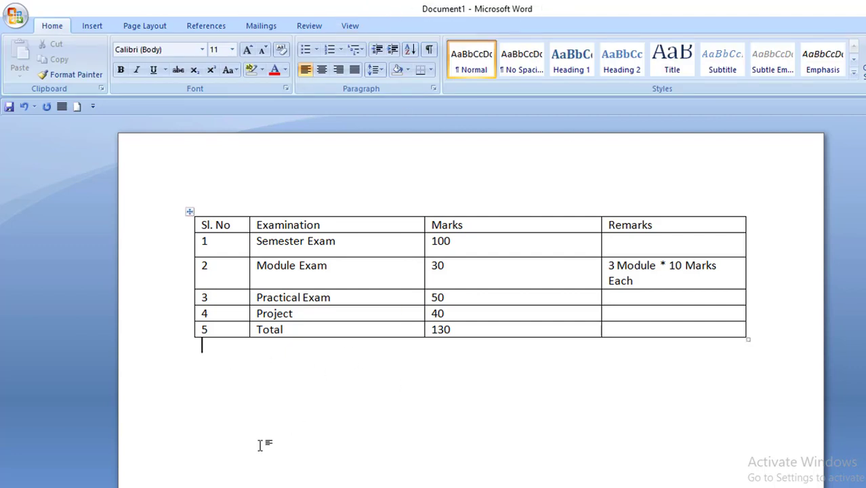
pyautogui.click(354, 281)
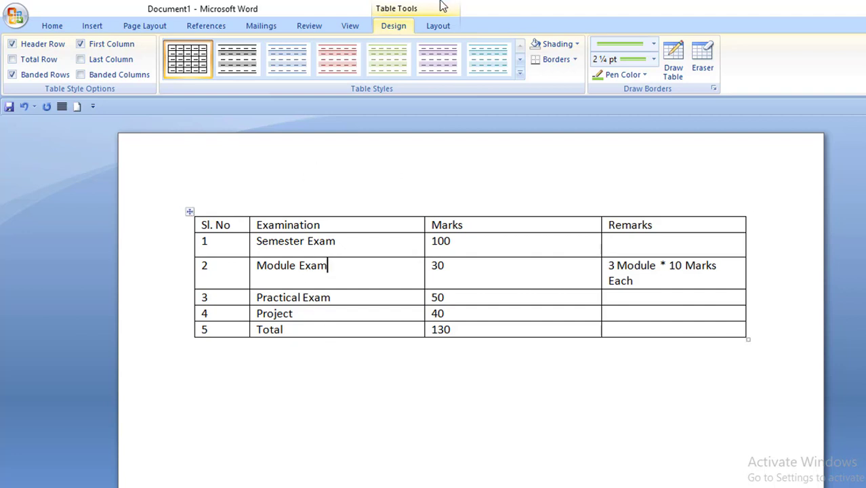
pyautogui.click(352, 297)
# Give the whole exam marks table green 3 pt double-line borders through Borders and Shading.
pyautogui.moveTo(198, 228); pyautogui.dragTo(656, 320)
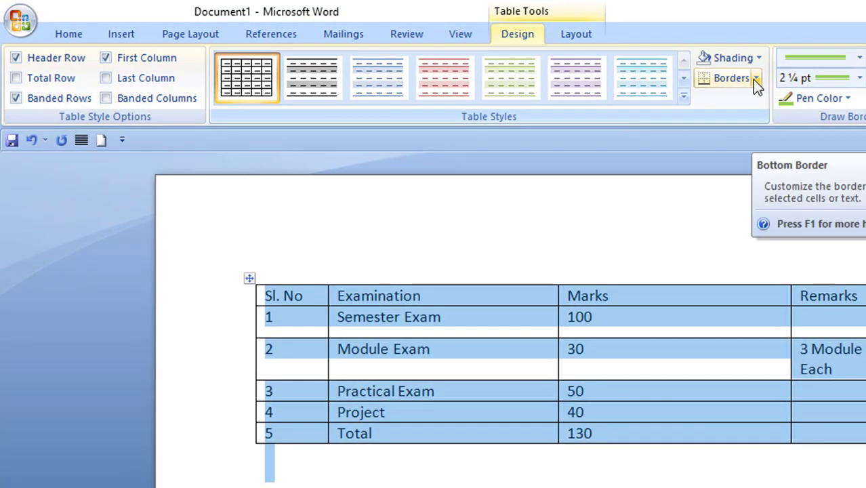
pyautogui.click(754, 80)
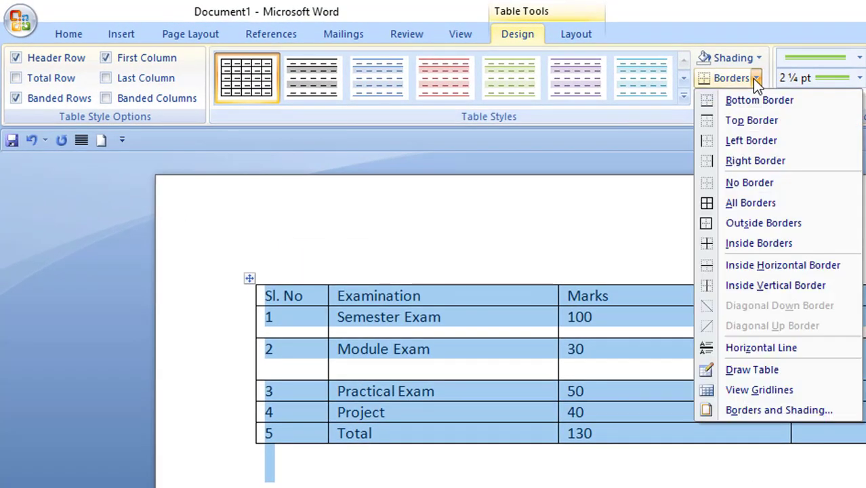
pyautogui.click(764, 410)
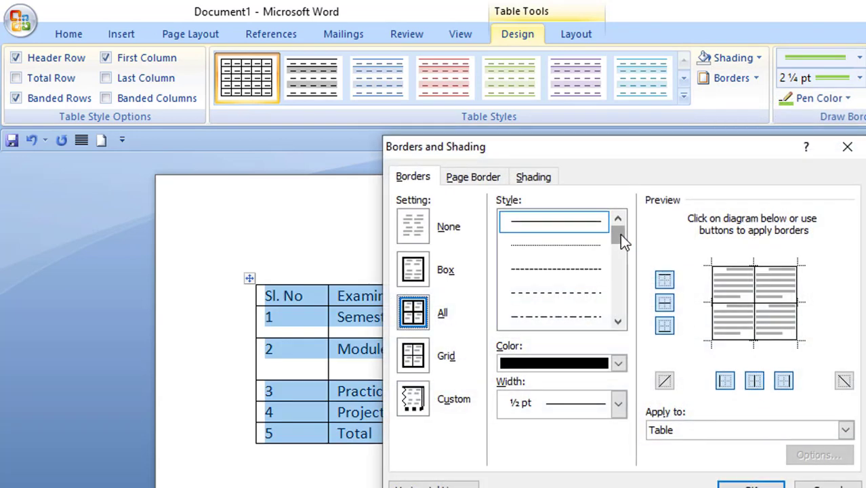
pyautogui.moveTo(620, 234); pyautogui.dragTo(618, 268)
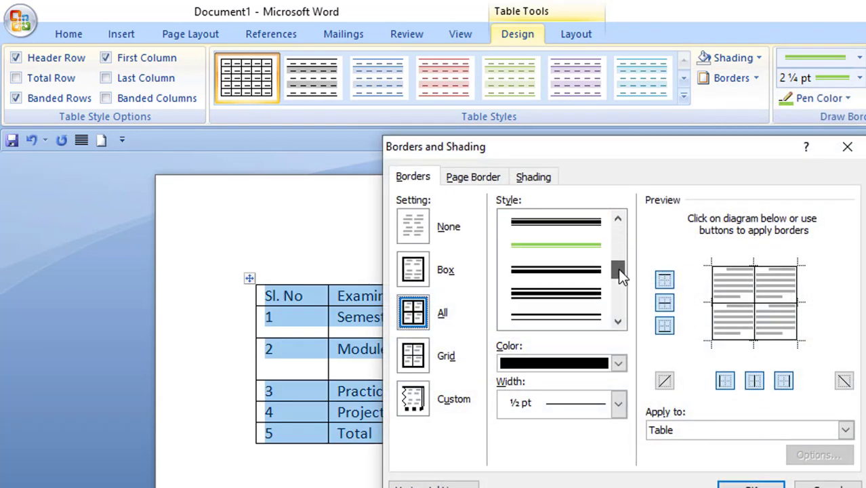
pyautogui.click(582, 276)
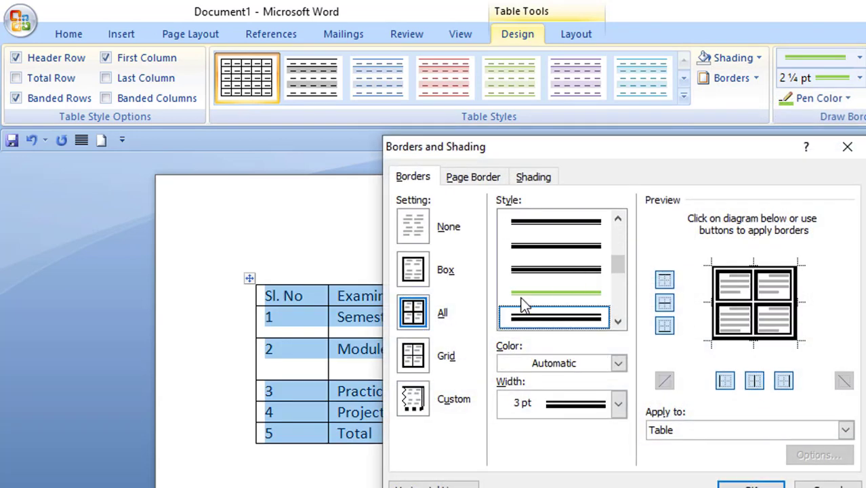
pyautogui.click(618, 364)
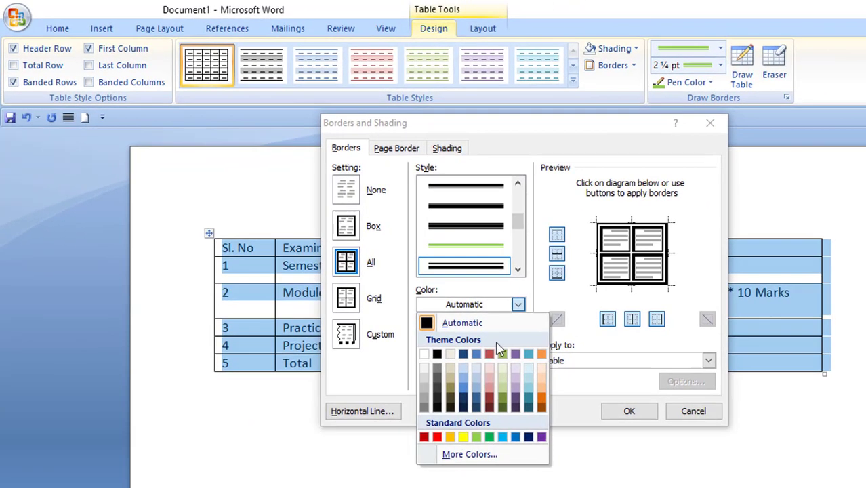
pyautogui.click(537, 479)
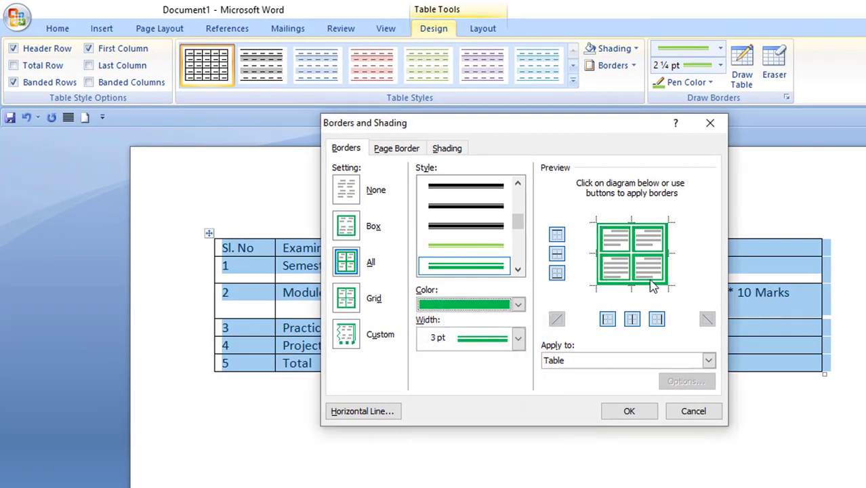
pyautogui.click(640, 410)
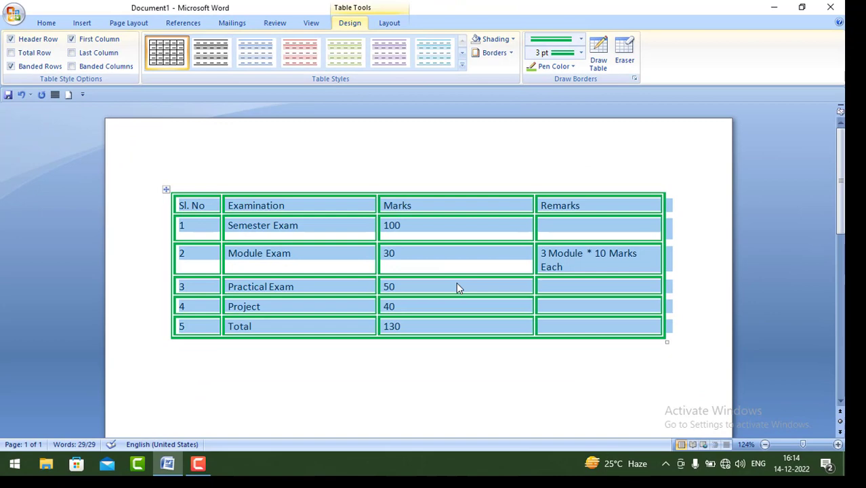
pyautogui.click(457, 285)
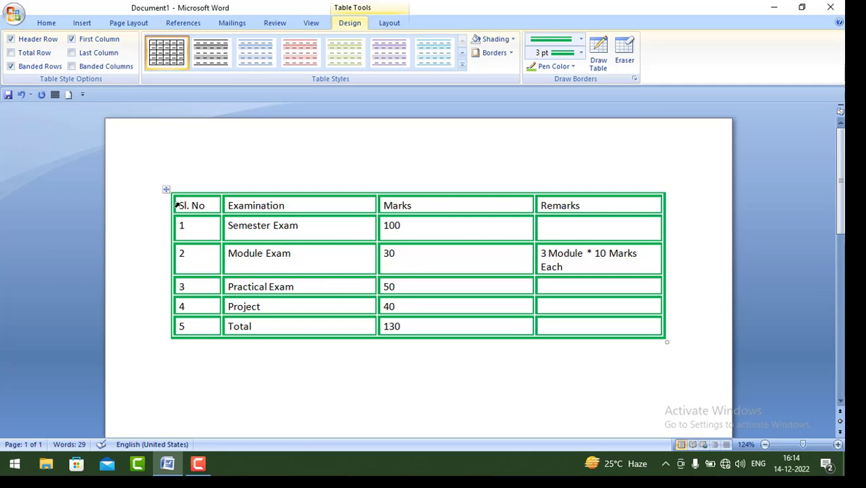
# Format all the exam table text in red at 18 pt, then reselect the table.
pyautogui.moveTo(176, 205); pyautogui.dragTo(573, 323)
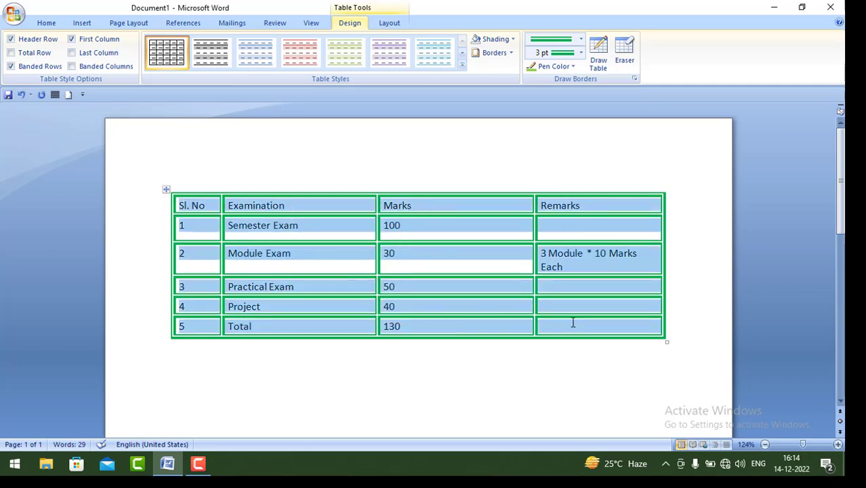
pyautogui.click(45, 24)
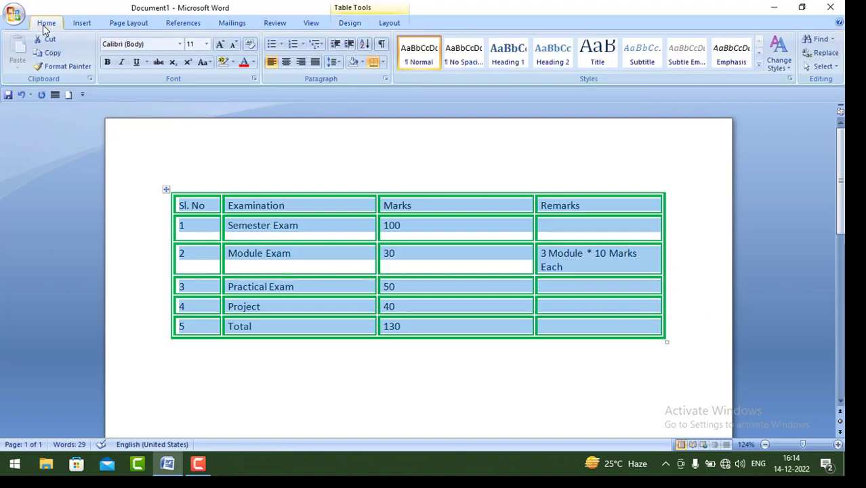
pyautogui.click(255, 64)
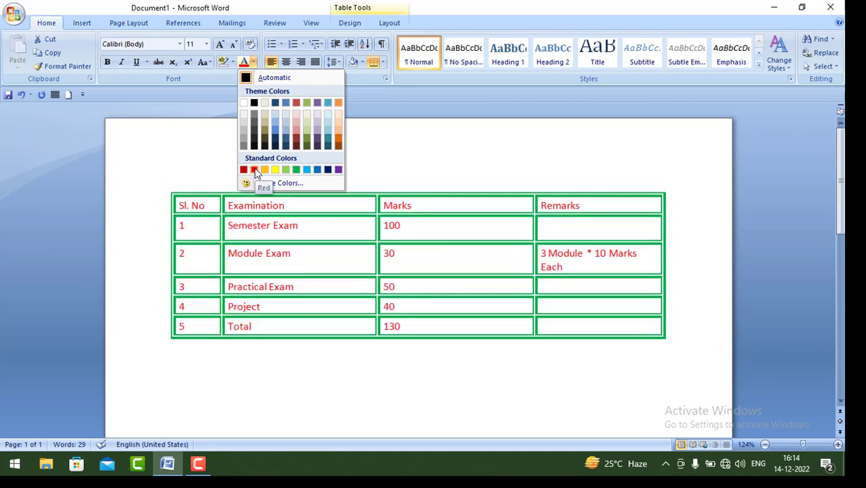
pyautogui.click(255, 169)
pyautogui.click(206, 44)
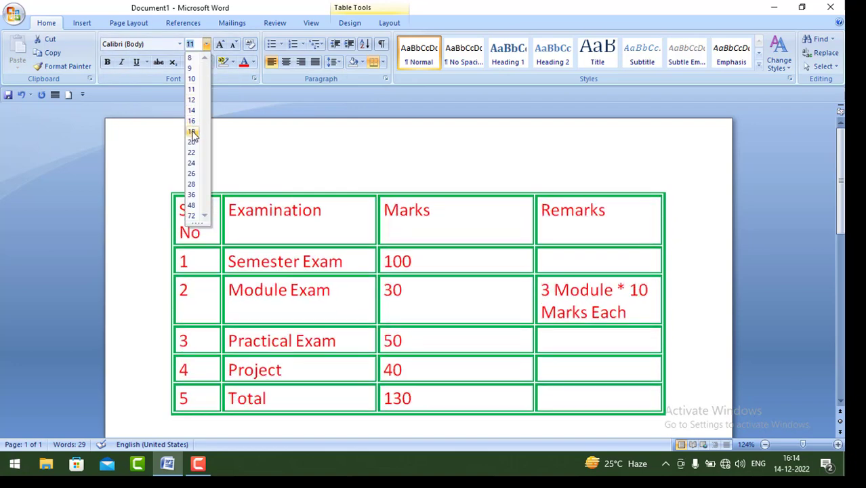
pyautogui.click(192, 133)
pyautogui.click(354, 266)
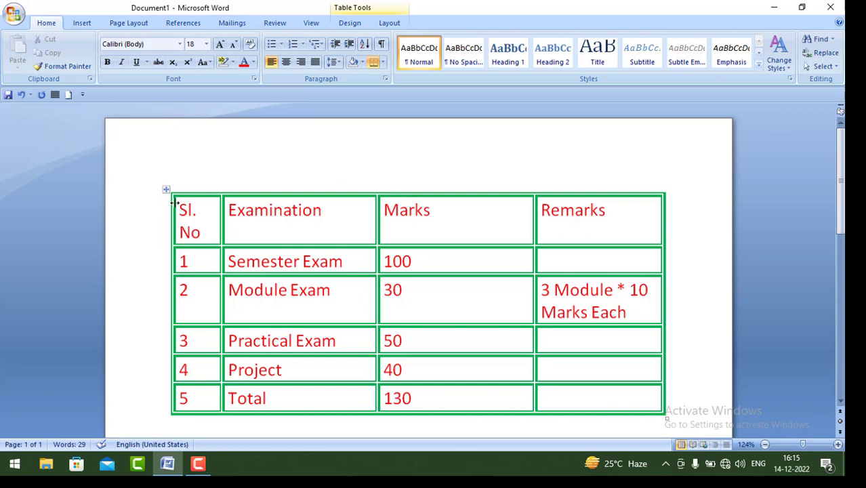
pyautogui.moveTo(177, 202); pyautogui.dragTo(595, 387)
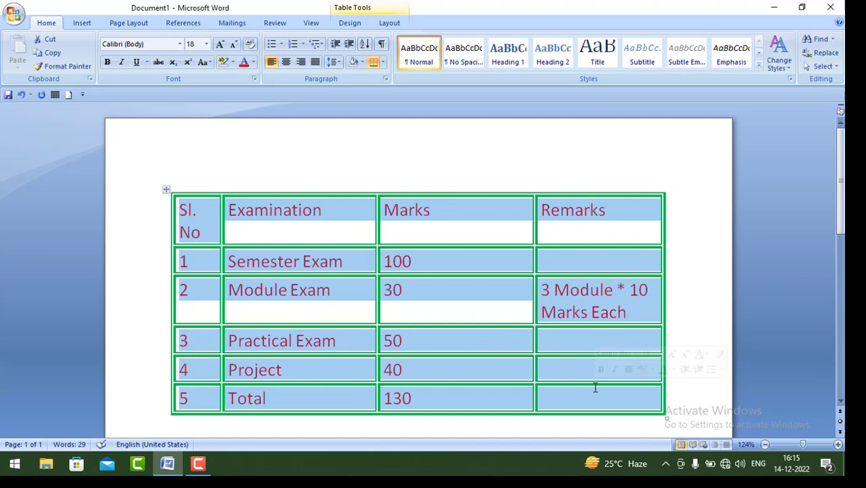
pyautogui.click(385, 10)
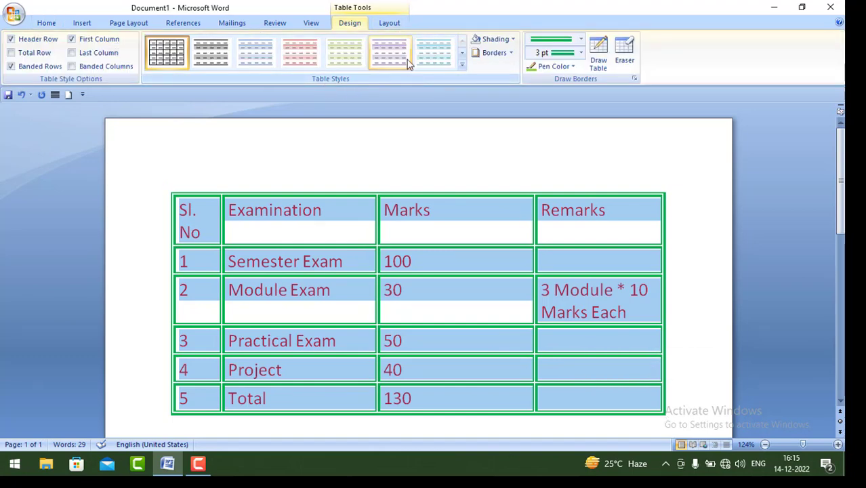
# Apply a purple table style from the Table Styles gallery.
pyautogui.click(463, 67)
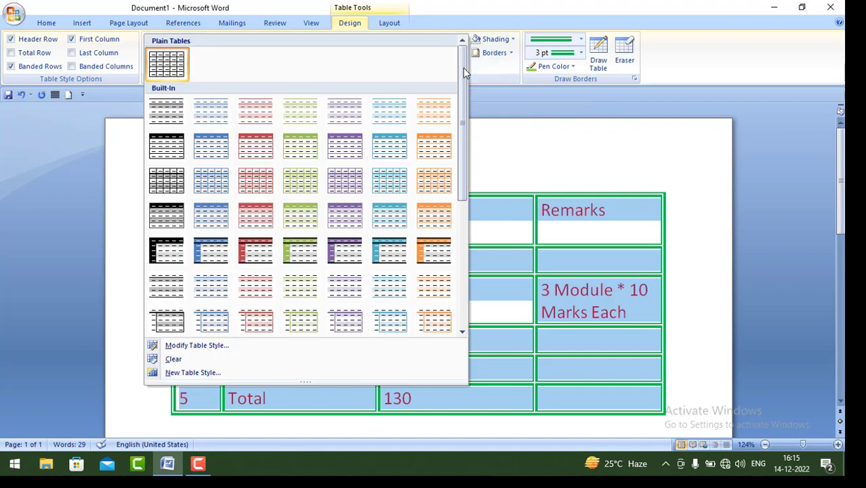
pyautogui.moveTo(463, 67); pyautogui.dragTo(458, 94)
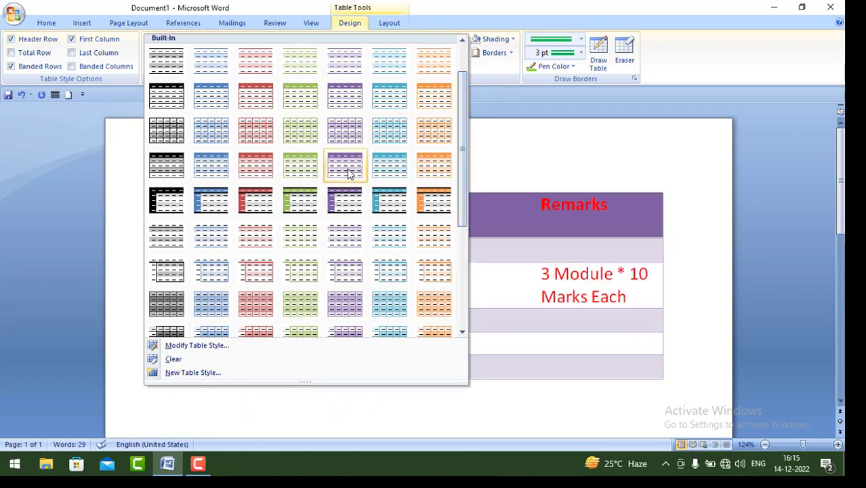
pyautogui.click(347, 168)
pyautogui.click(429, 294)
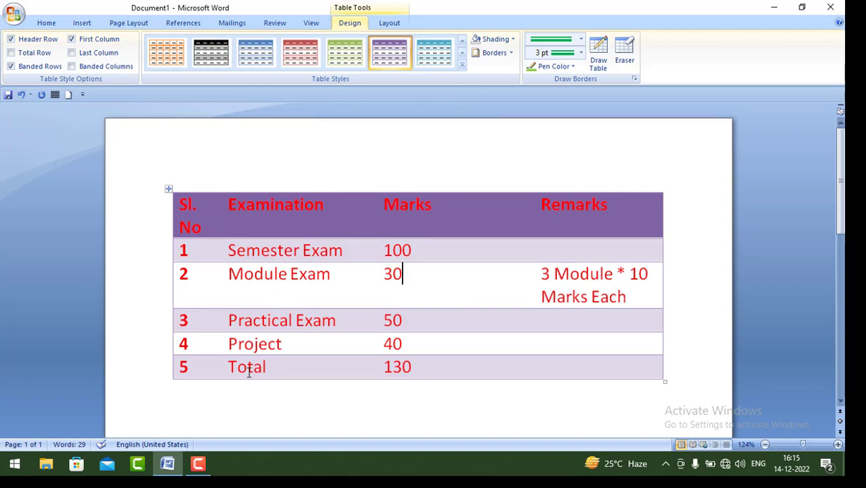
# Reselect the table and switch it back to the plain Table Grid style.
pyautogui.moveTo(197, 216); pyautogui.dragTo(608, 365)
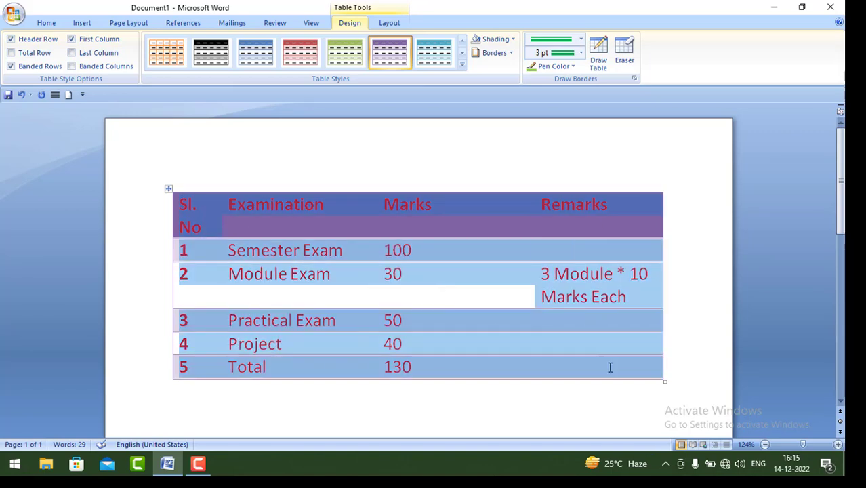
pyautogui.click(462, 68)
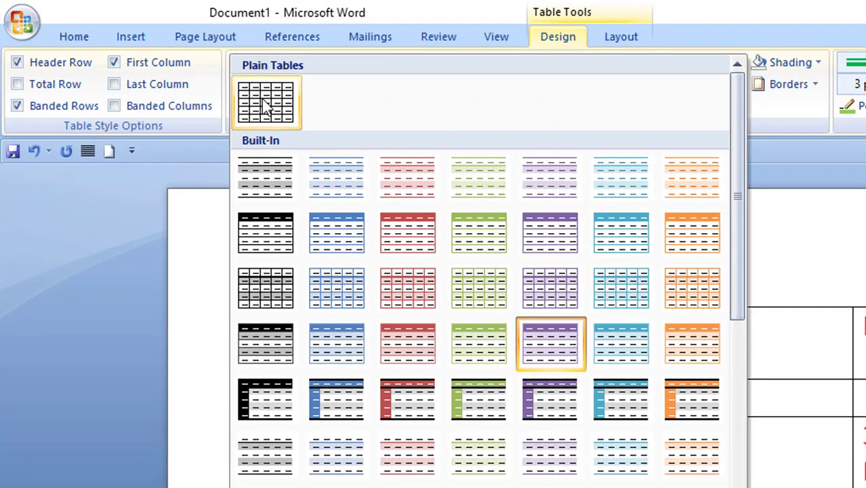
pyautogui.click(193, 73)
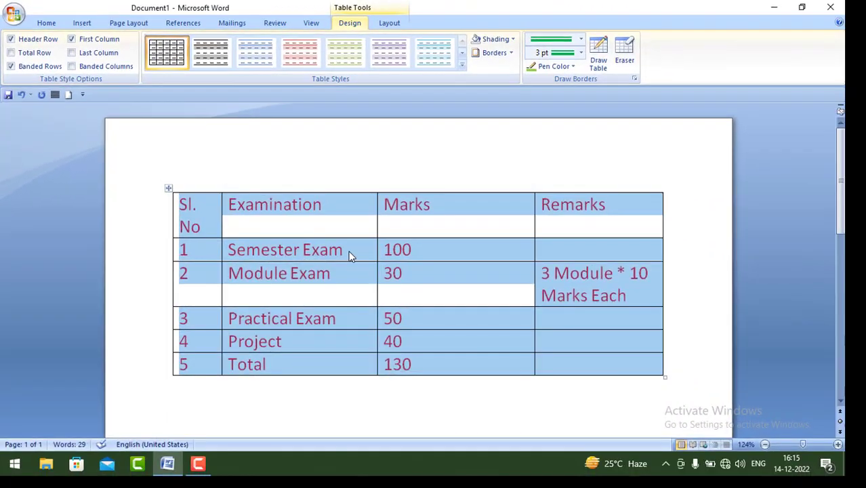
# Select the table's header row.
pyautogui.click(481, 344)
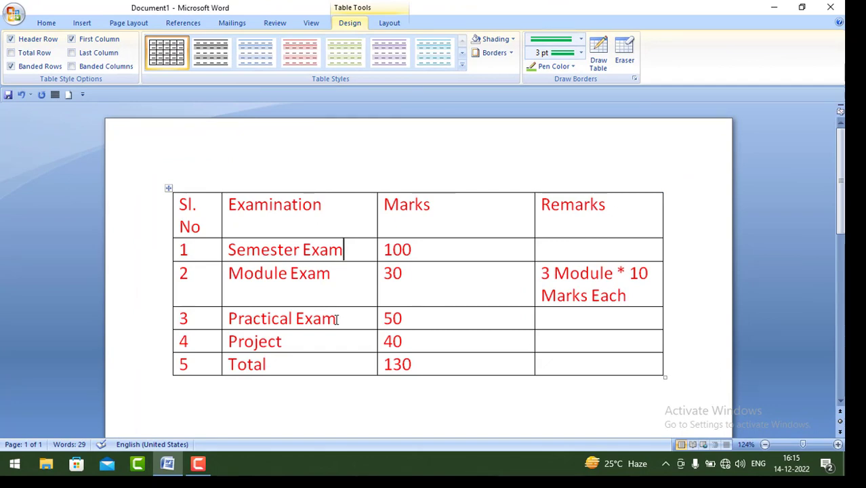
pyautogui.hotkey('ctrl', 'a')
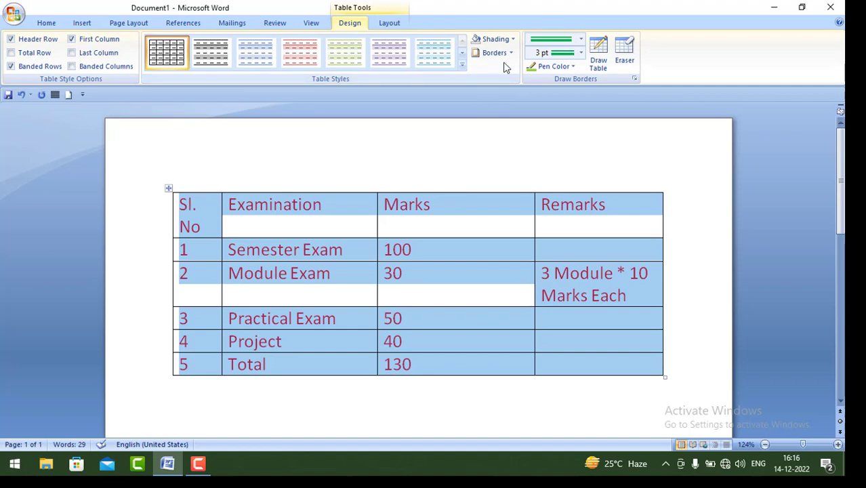
pyautogui.click(444, 214)
pyautogui.moveTo(198, 209); pyautogui.dragTo(580, 220)
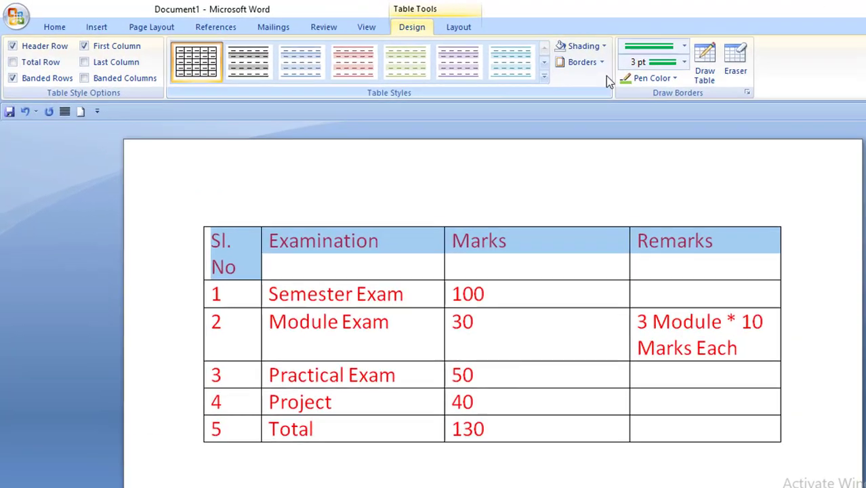
# Shade the header row with a green Lt Up Diagonal pattern.
pyautogui.click(512, 53)
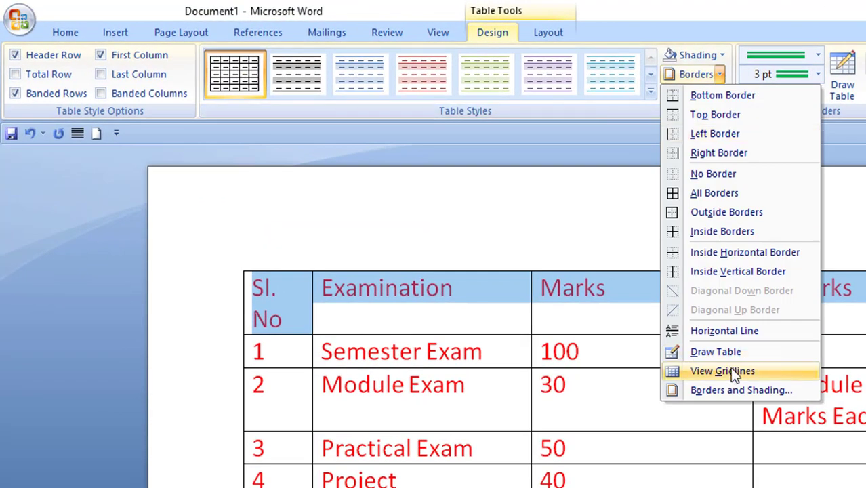
pyautogui.click(724, 388)
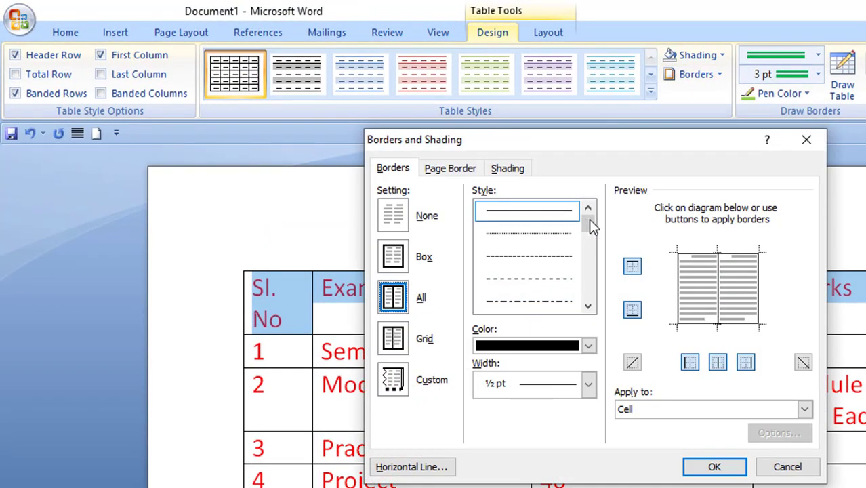
pyautogui.click(513, 169)
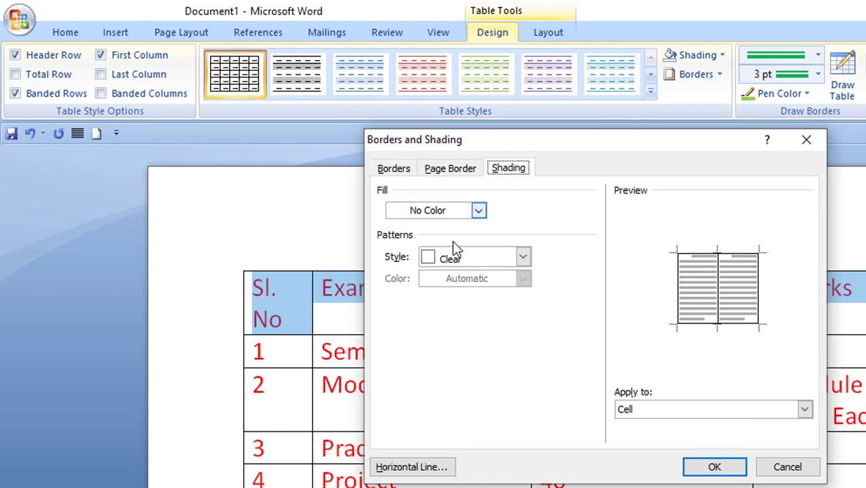
pyautogui.click(523, 259)
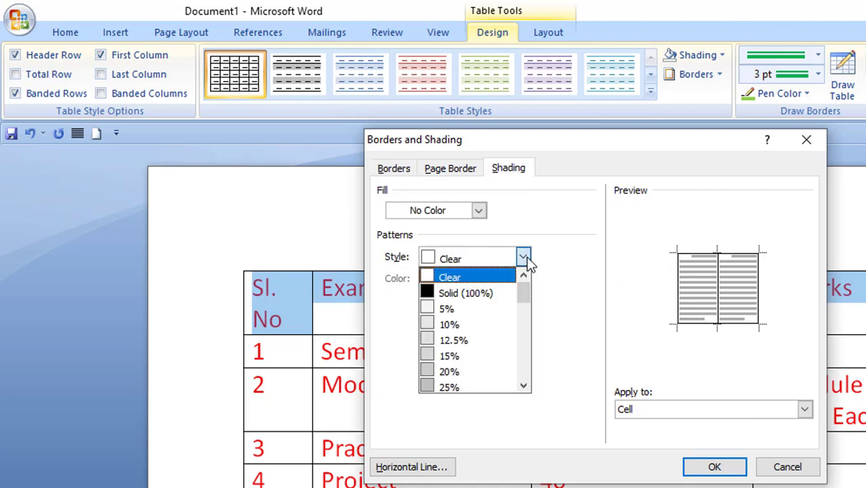
pyautogui.moveTo(525, 284); pyautogui.dragTo(519, 369)
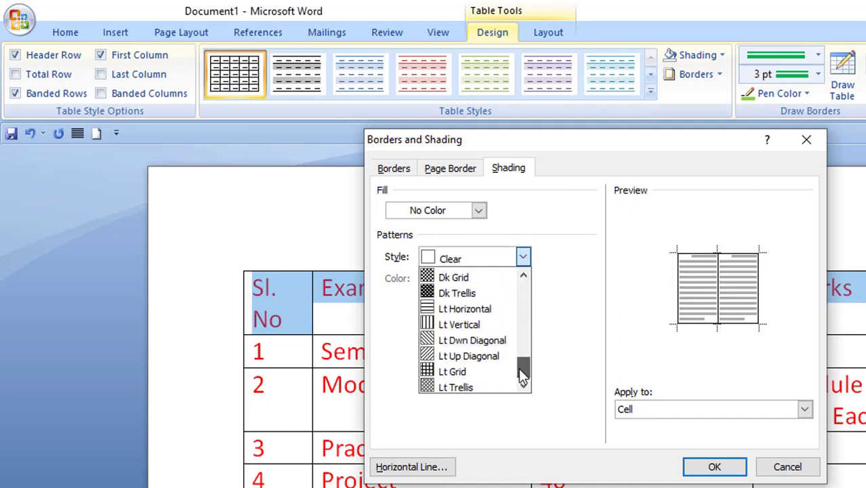
pyautogui.click(469, 361)
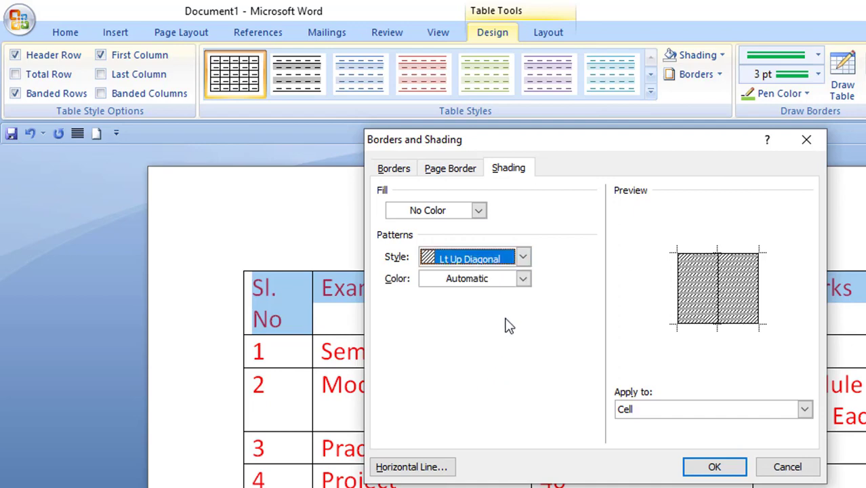
pyautogui.click(523, 280)
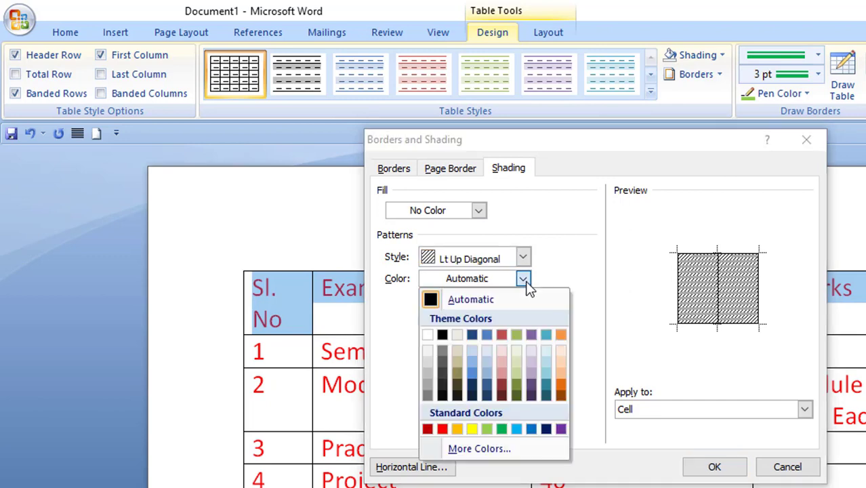
pyautogui.click(502, 429)
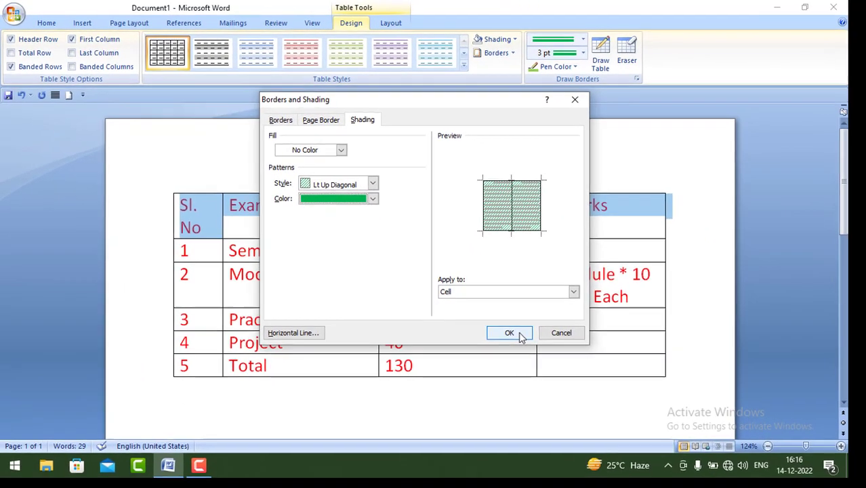
pyautogui.click(714, 466)
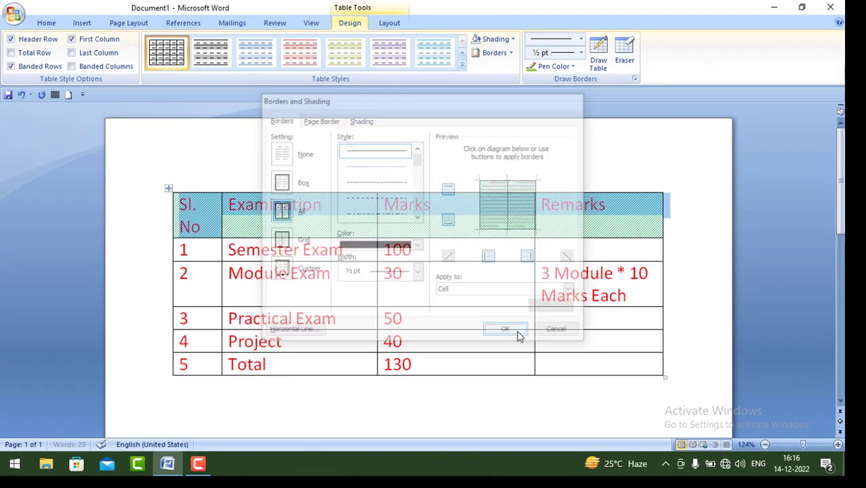
# Set the header row's shading pattern style to Clear, removing the green diagonal hatch.
pyautogui.click(482, 255)
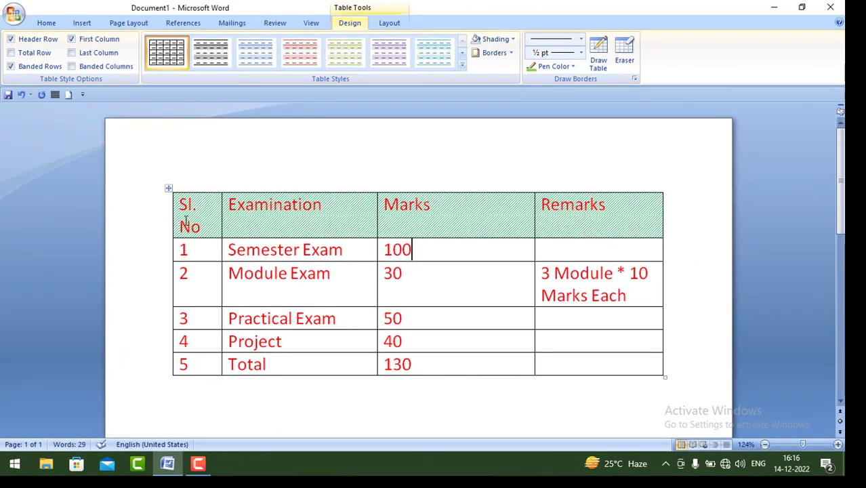
pyautogui.moveTo(181, 205); pyautogui.dragTo(610, 223)
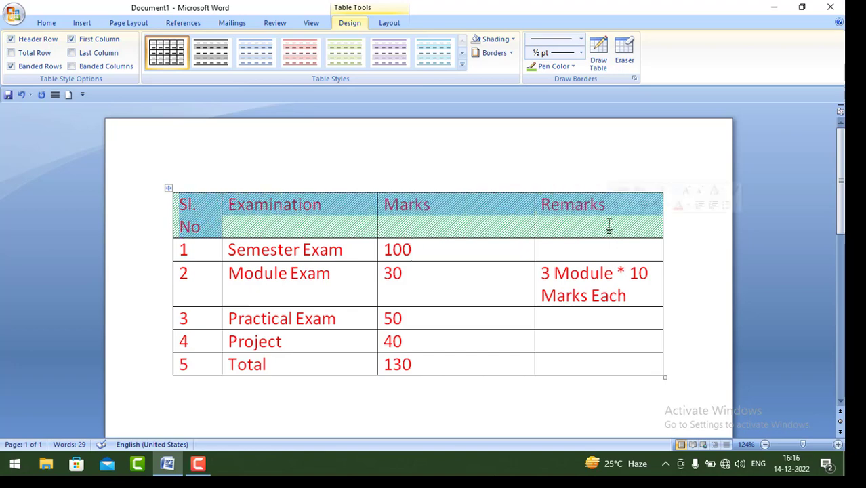
pyautogui.click(514, 40)
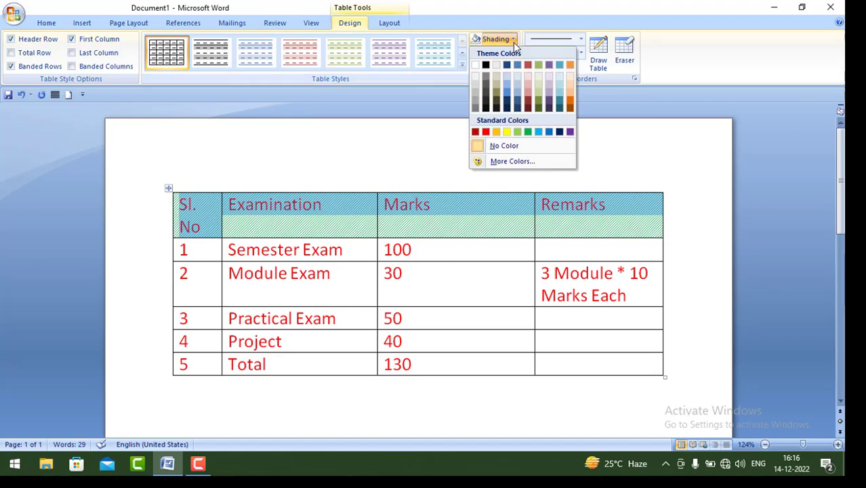
pyautogui.click(462, 94)
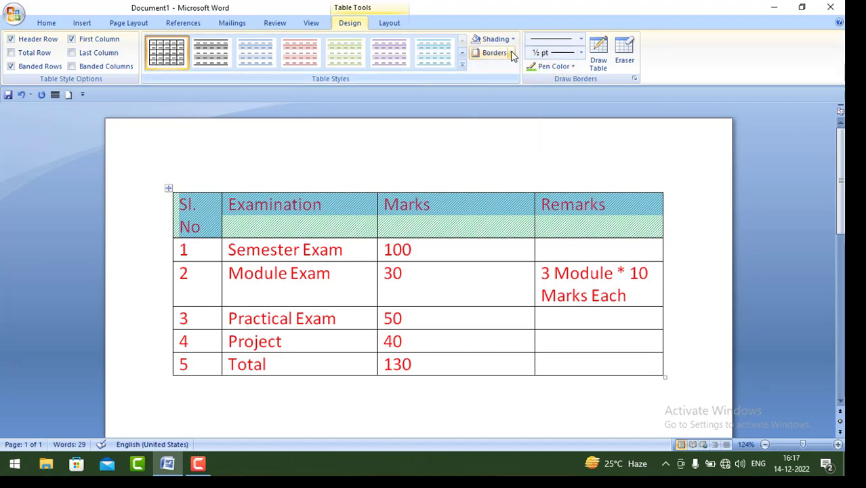
pyautogui.click(512, 53)
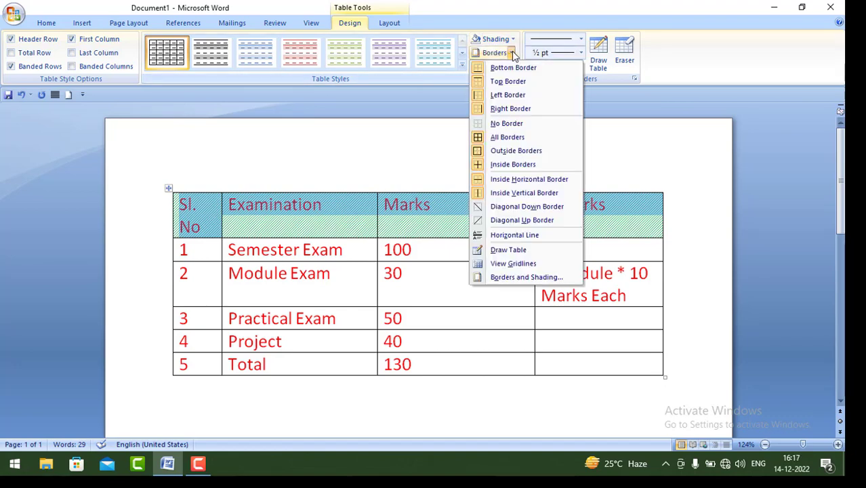
pyautogui.click(515, 278)
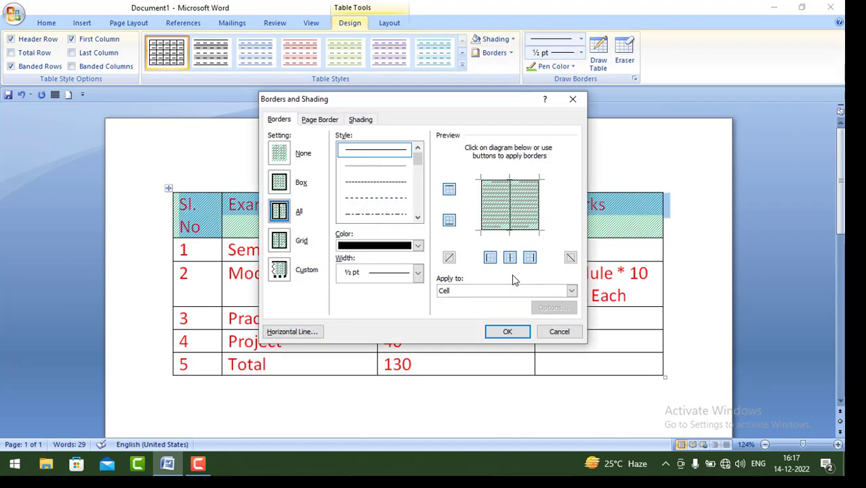
pyautogui.click(363, 120)
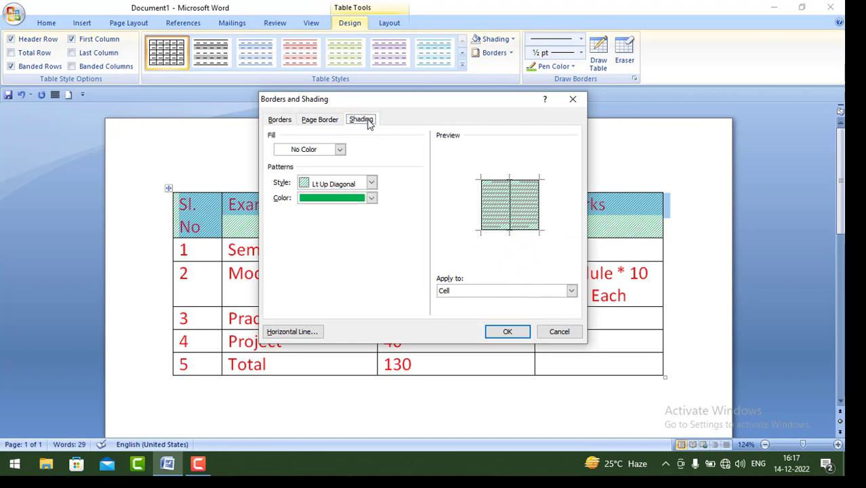
pyautogui.click(371, 183)
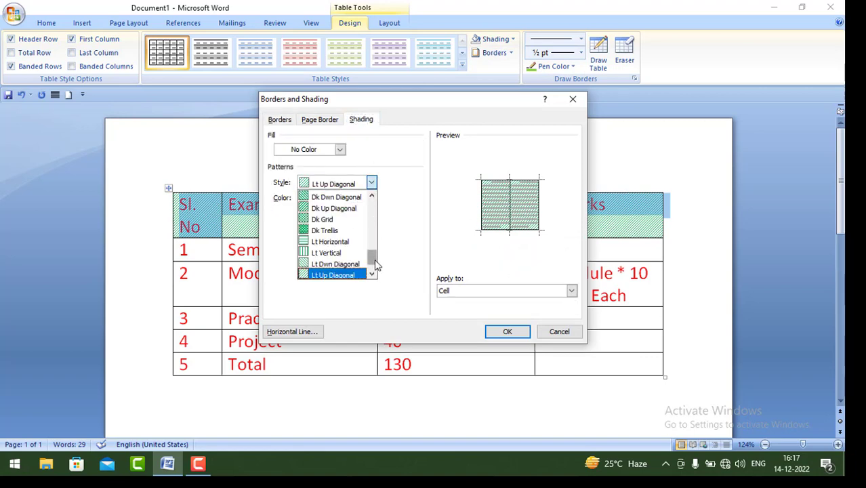
pyautogui.moveTo(374, 263); pyautogui.dragTo(374, 203)
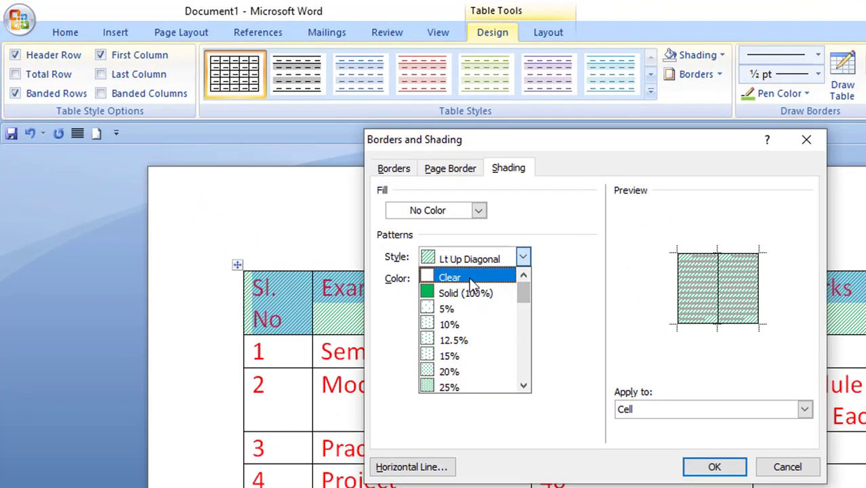
pyautogui.click(470, 280)
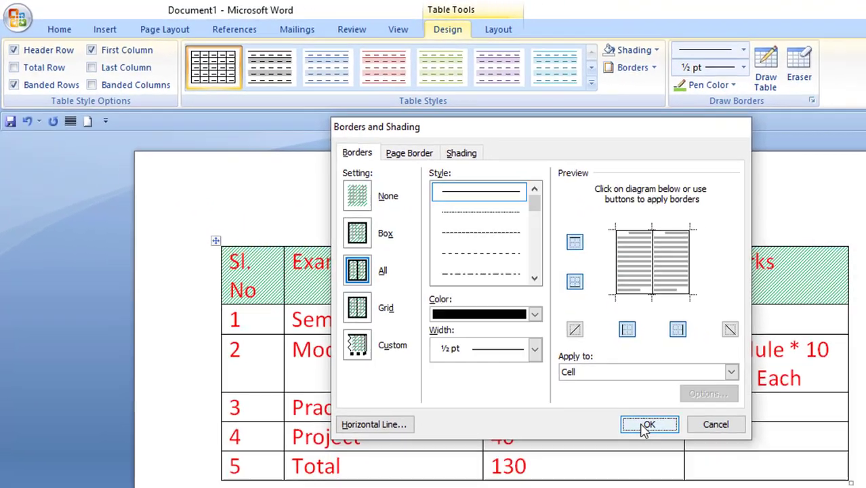
pyautogui.click(654, 421)
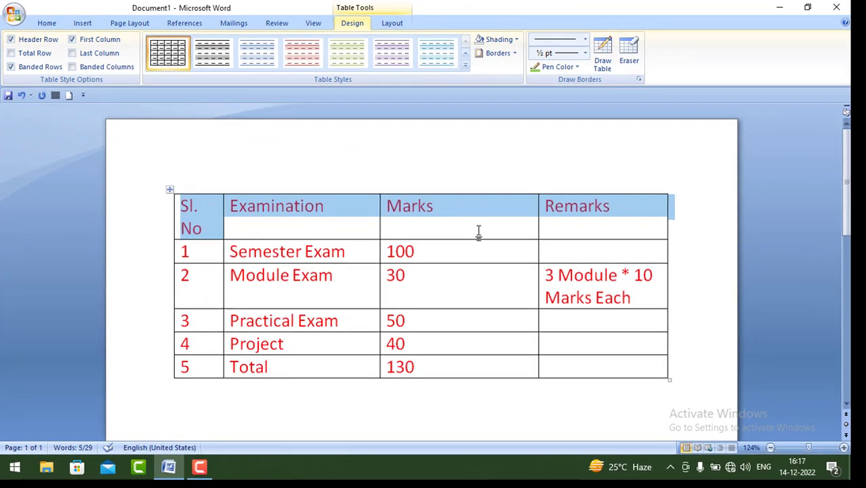
# Rotate the Examination header text to read vertically, bottom to top.
pyautogui.click(363, 224)
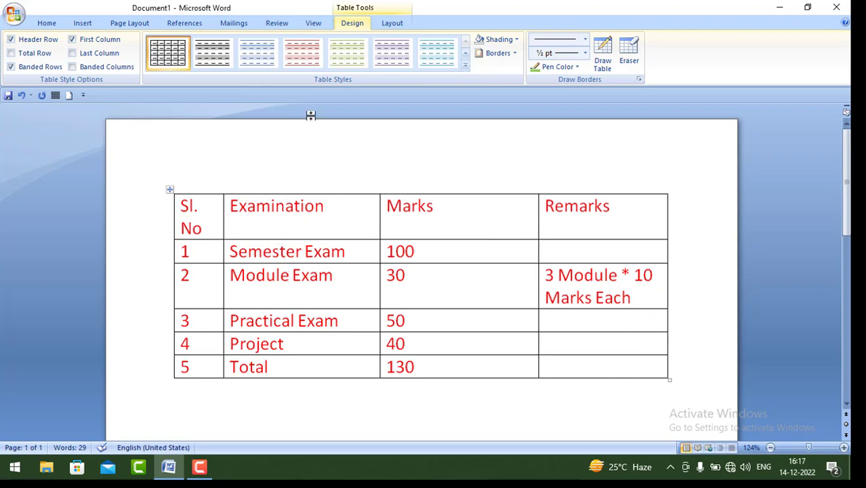
pyautogui.rightClick(327, 208)
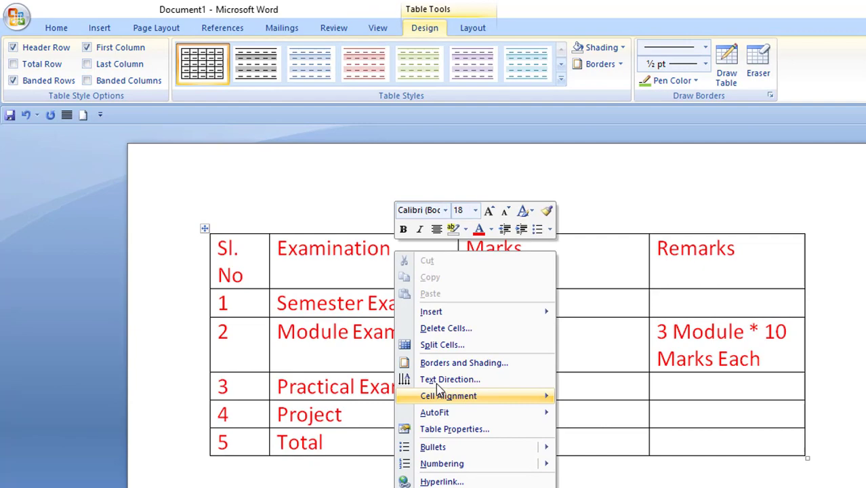
pyautogui.click(444, 380)
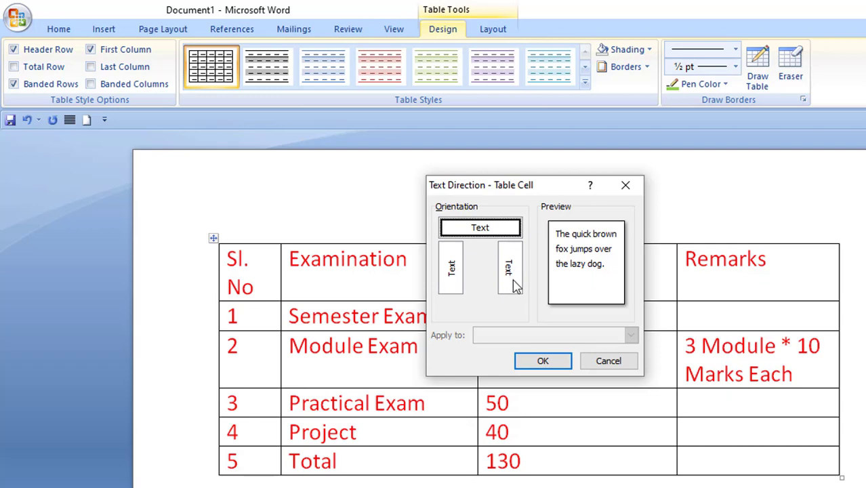
pyautogui.click(451, 282)
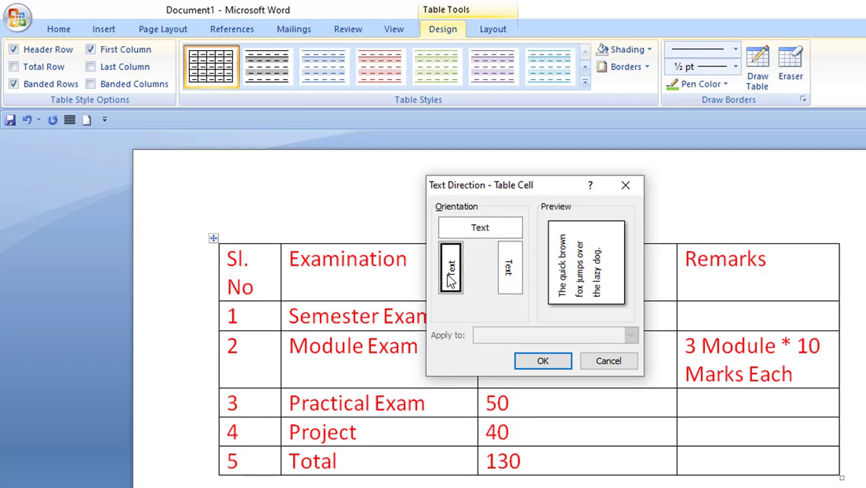
pyautogui.click(544, 365)
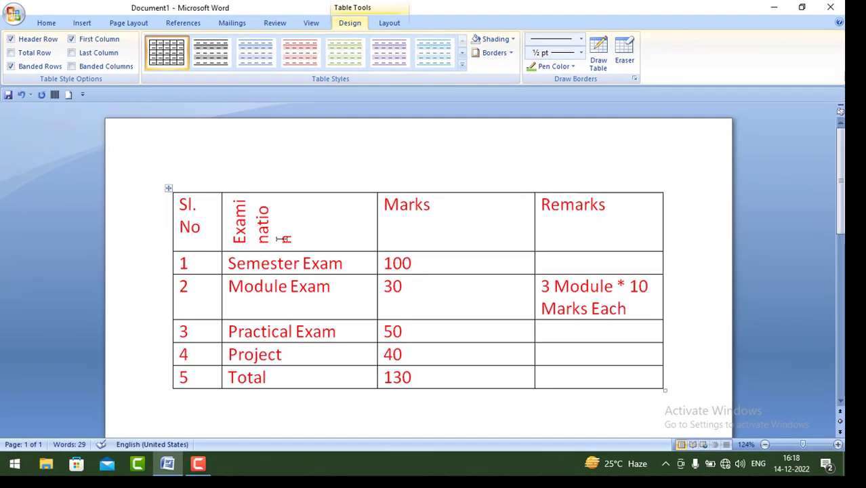
# Make the header row taller and reopen Text Direction for the Examination cell.
pyautogui.moveTo(271, 251); pyautogui.dragTo(276, 286)
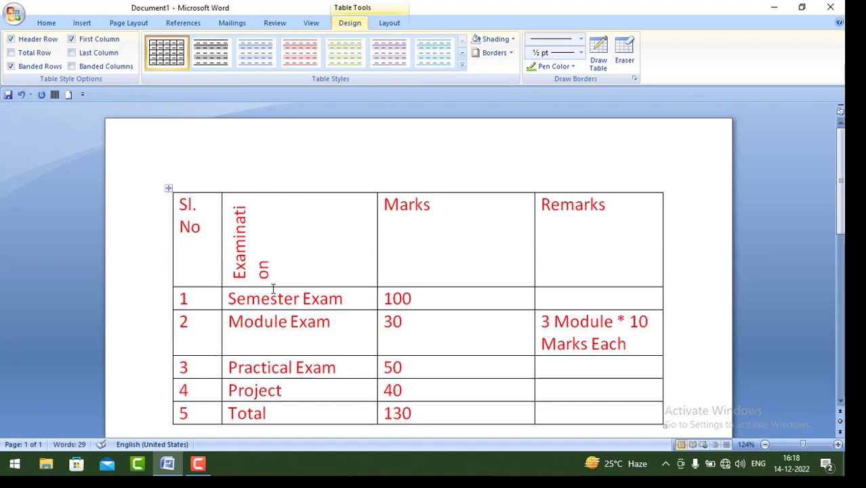
pyautogui.moveTo(276, 289); pyautogui.dragTo(271, 323)
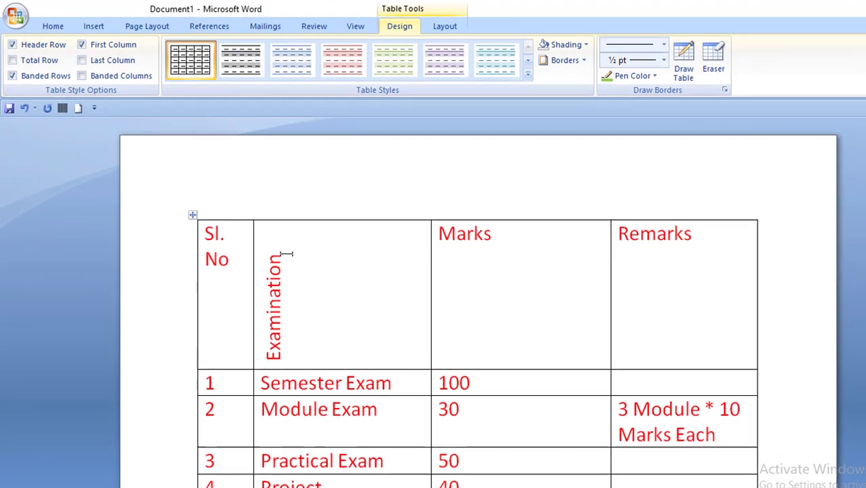
pyautogui.rightClick(253, 221)
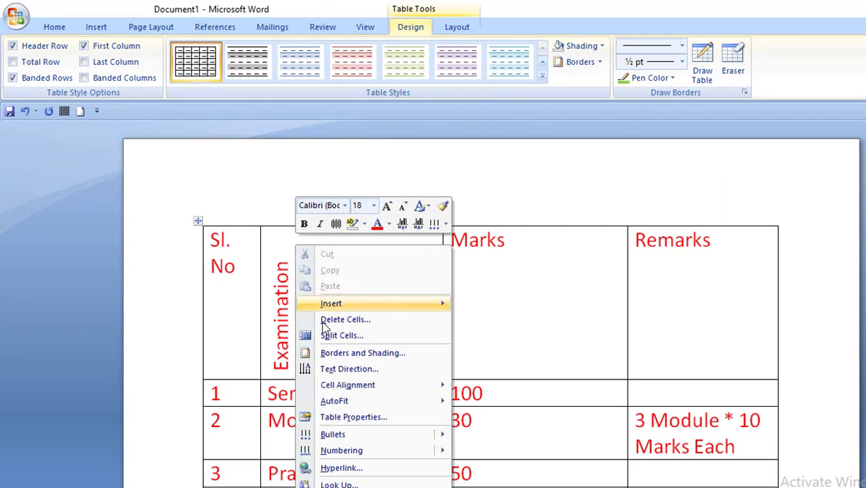
pyautogui.click(351, 372)
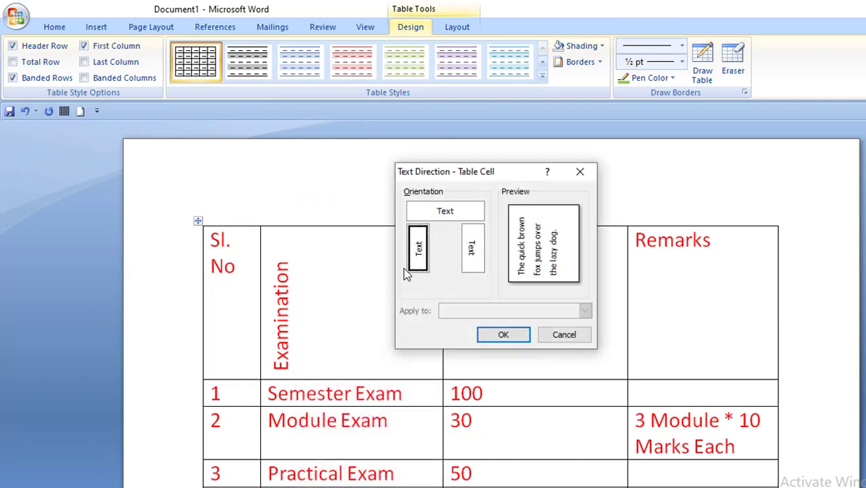
pyautogui.click(449, 212)
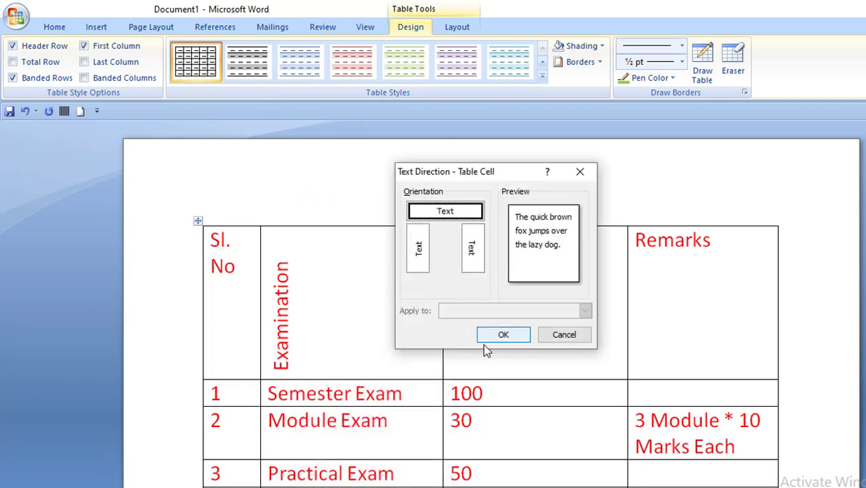